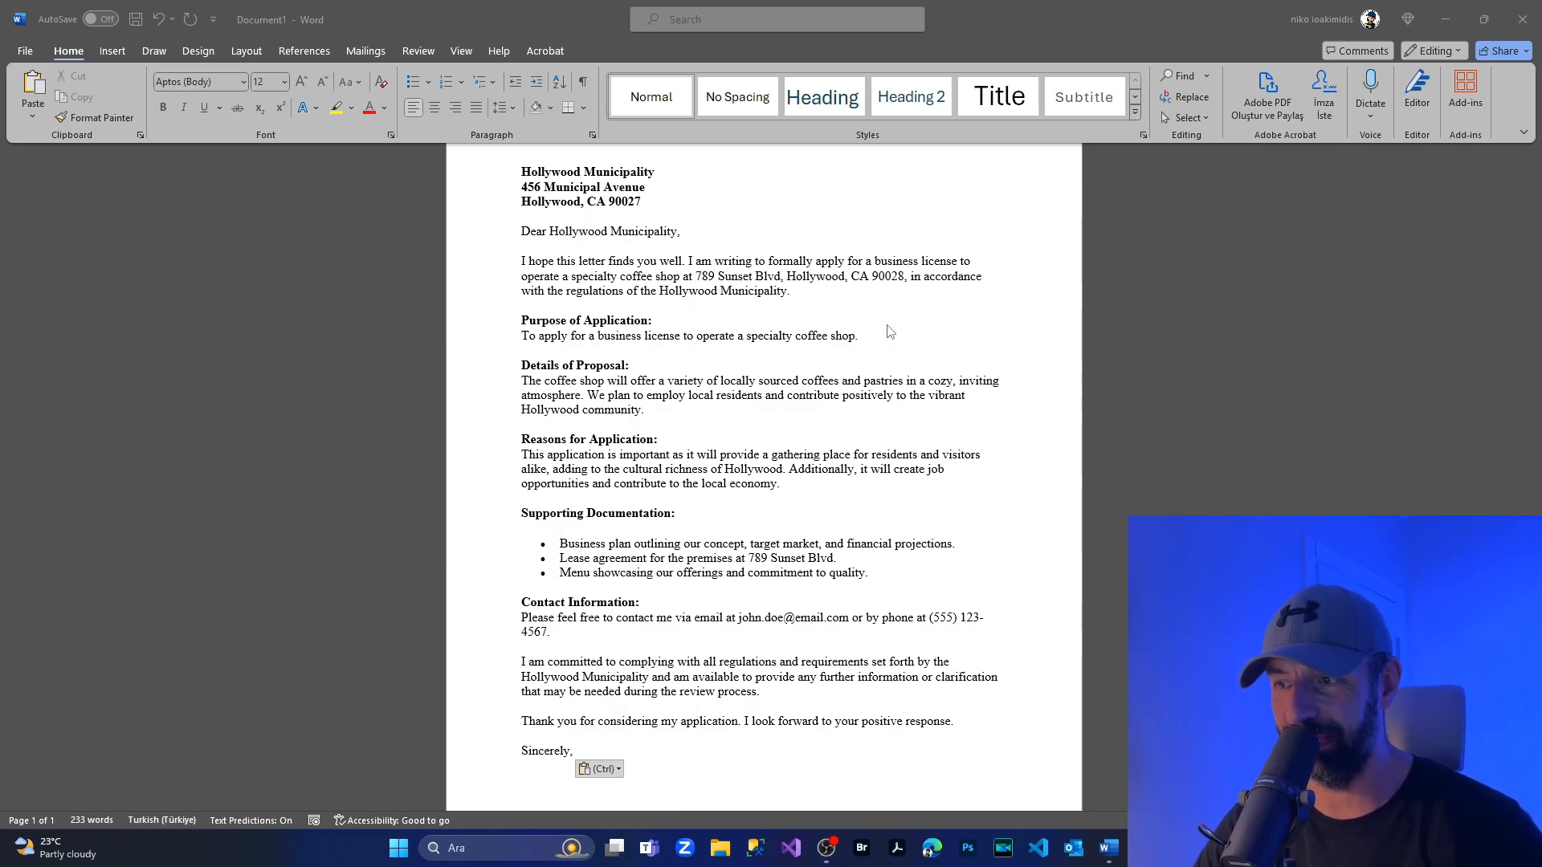
Switch from the letter to the desktop, move signature.jpg away from the edge, and open it in Paint.
scroll(889, 331, down, 3)
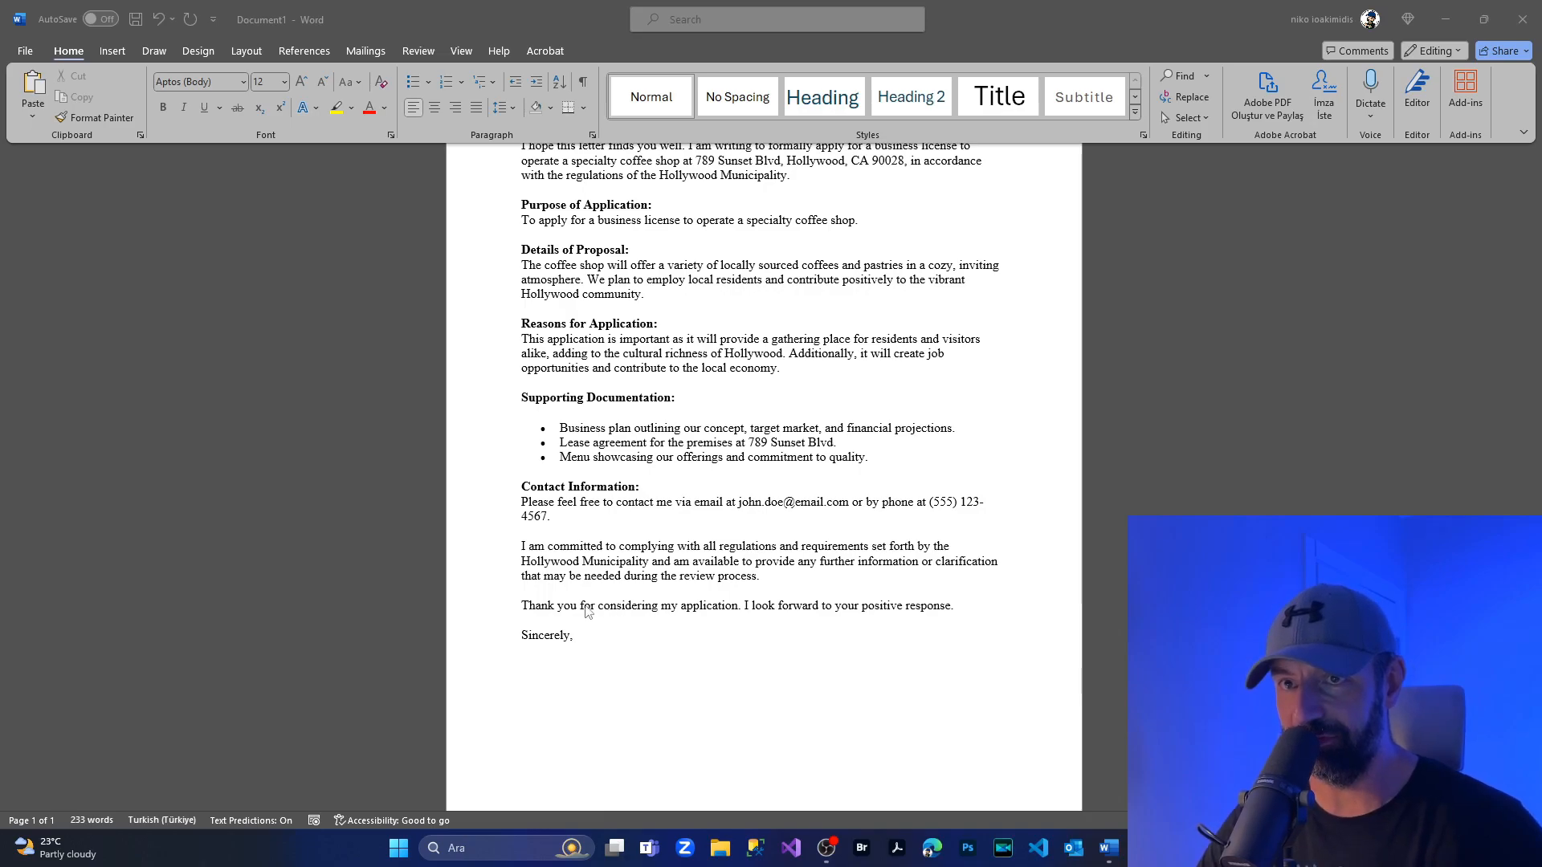
click(1446, 15)
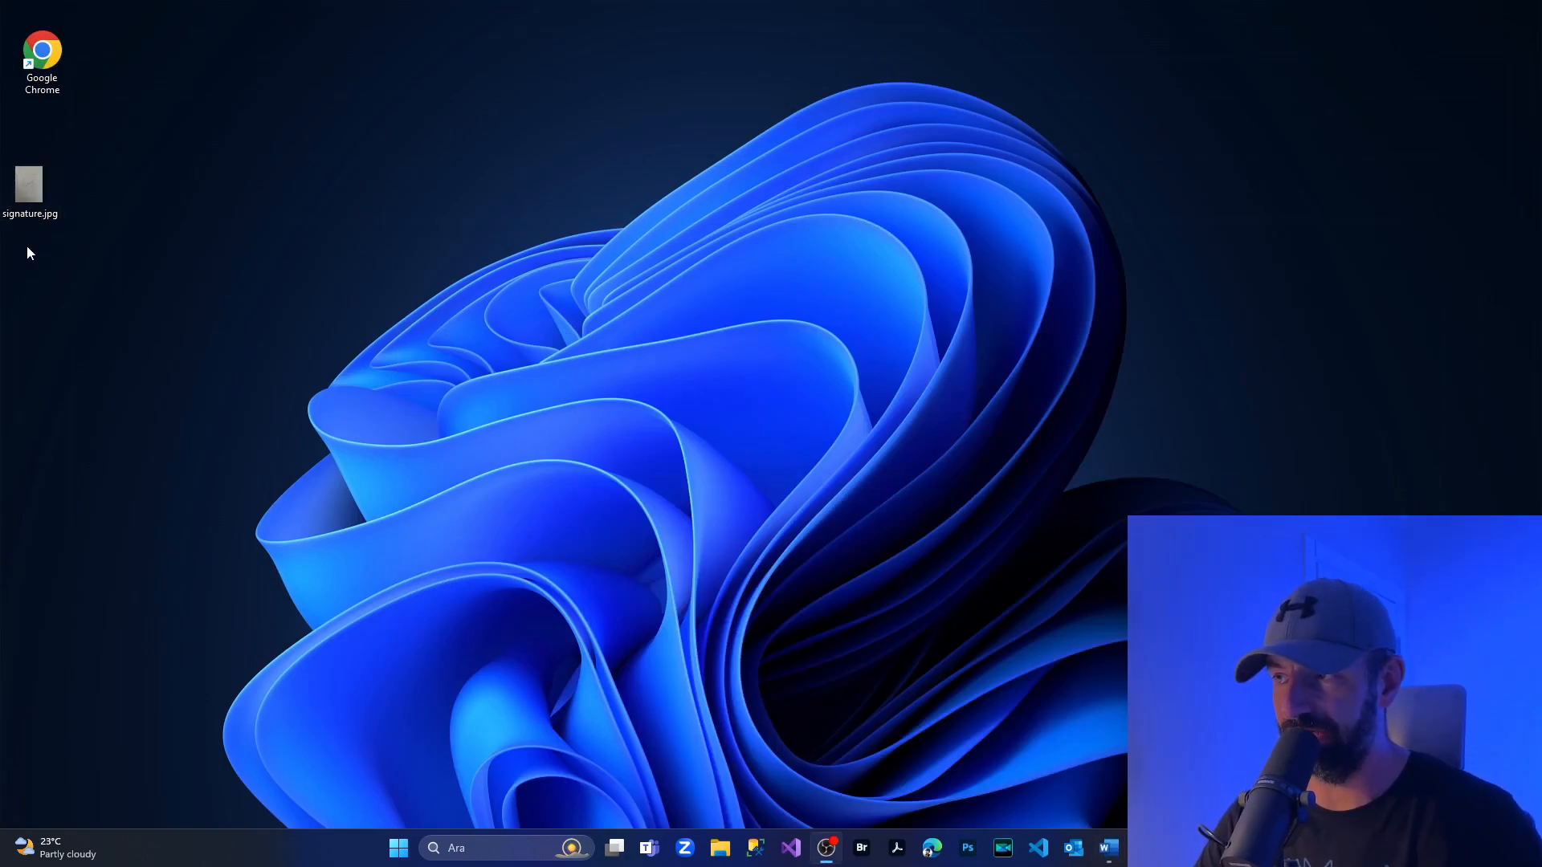
drag(28, 189, 139, 222)
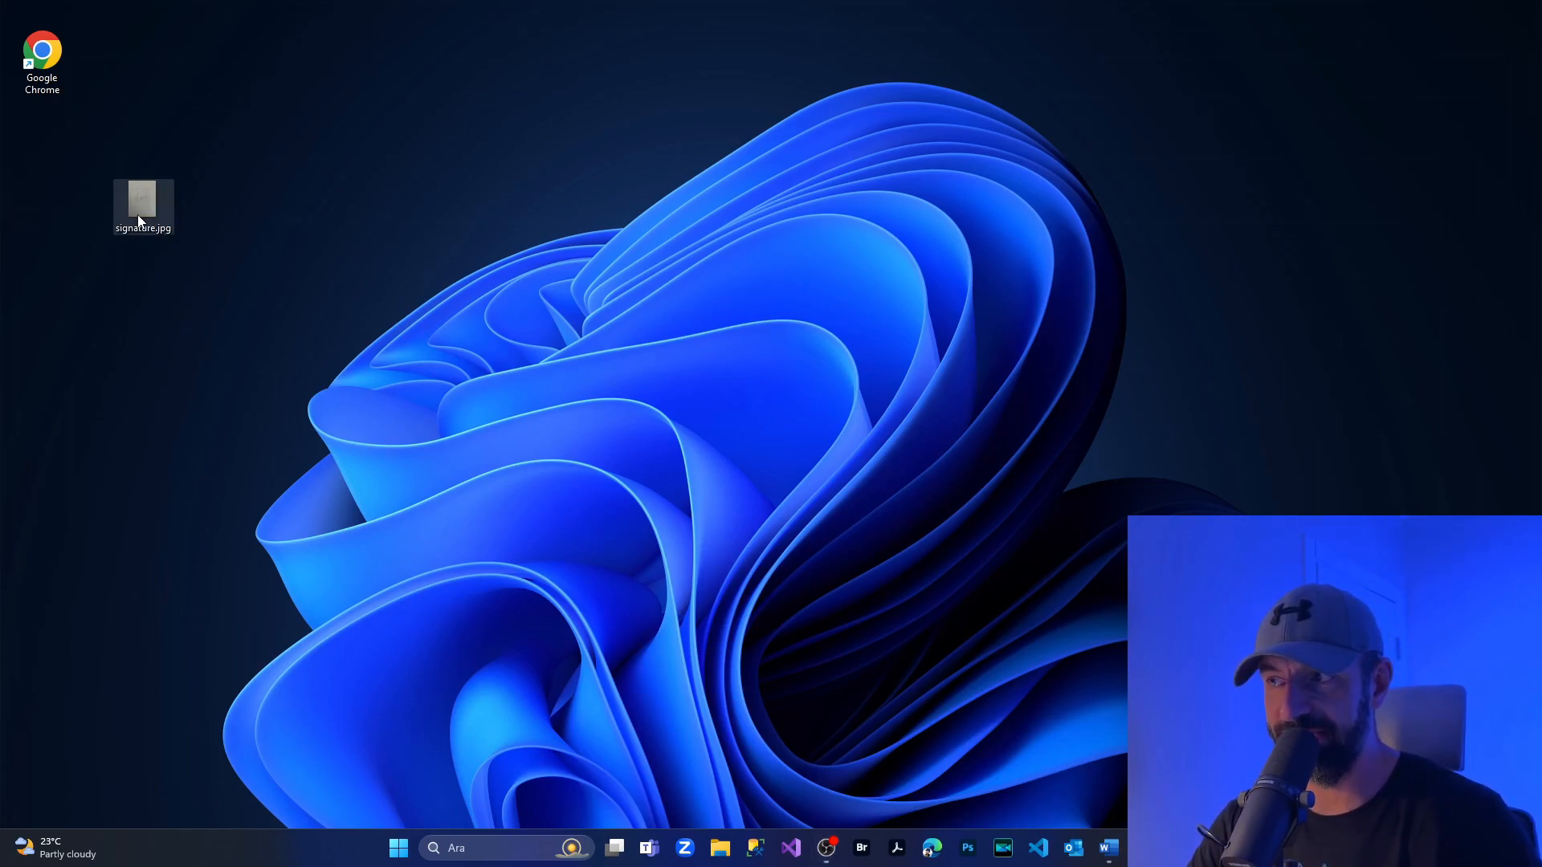
double_click(139, 222)
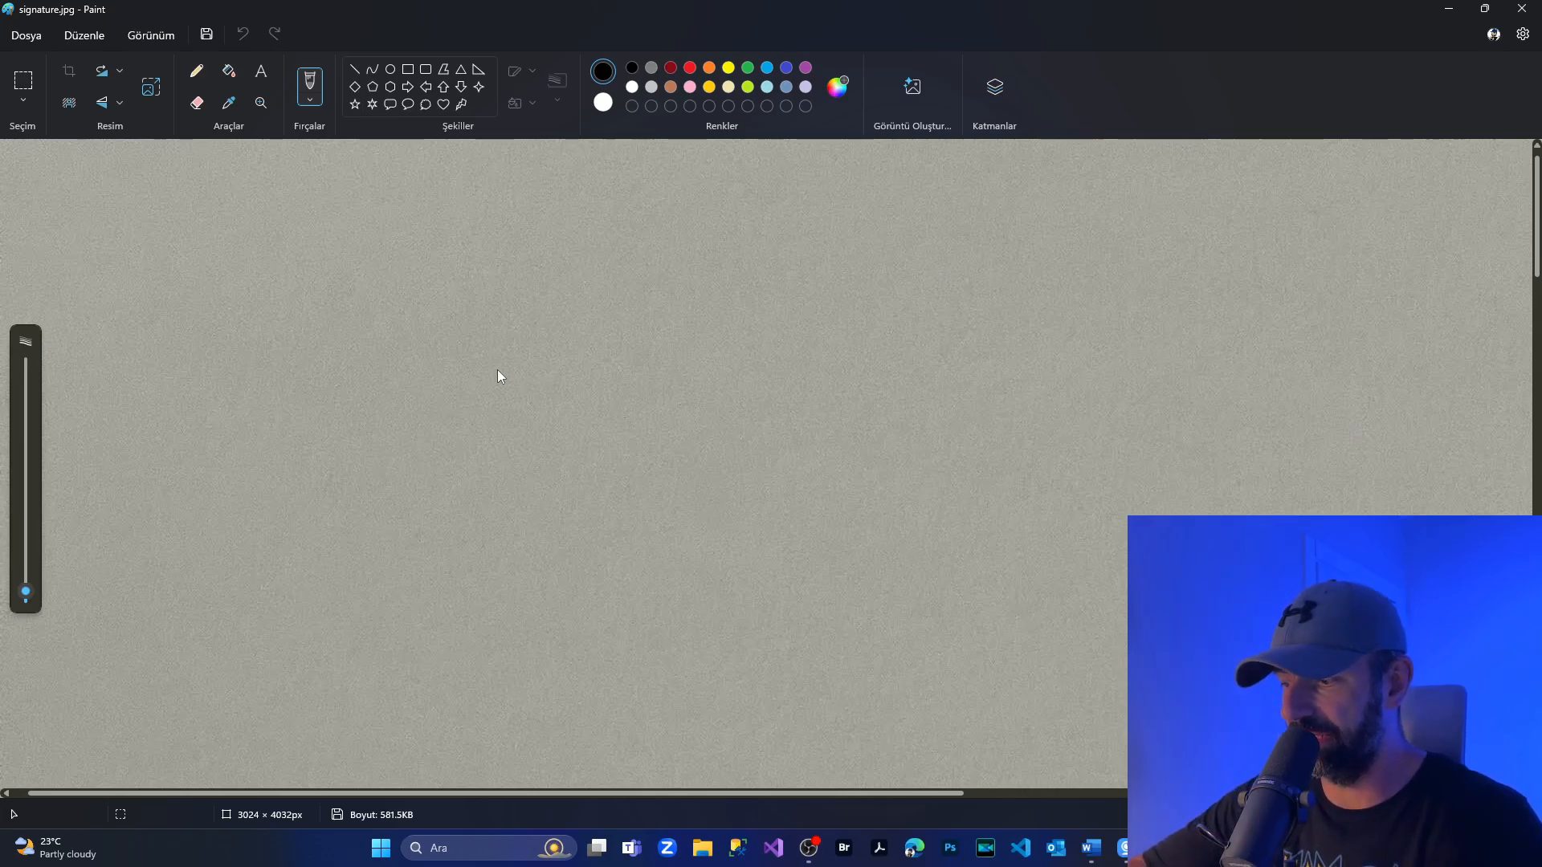
Select a rectangle of about 2049 × 1334 px tightly around the handwritten signature and cut it out of the photo.
scroll(497, 369, down, 5)
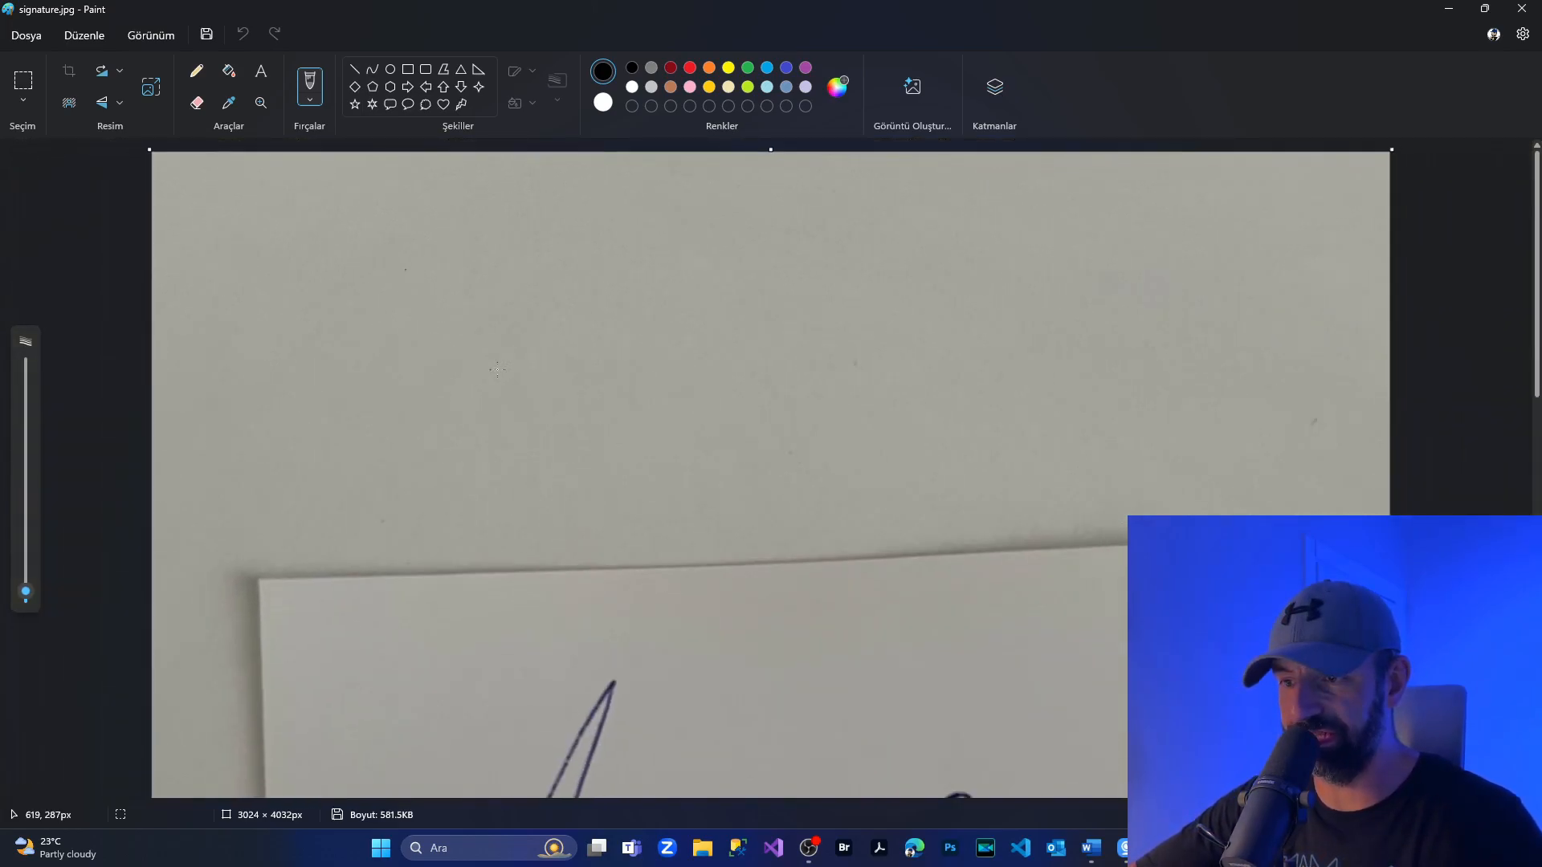
scroll(498, 370, down, 1)
scroll(730, 445, down, 5)
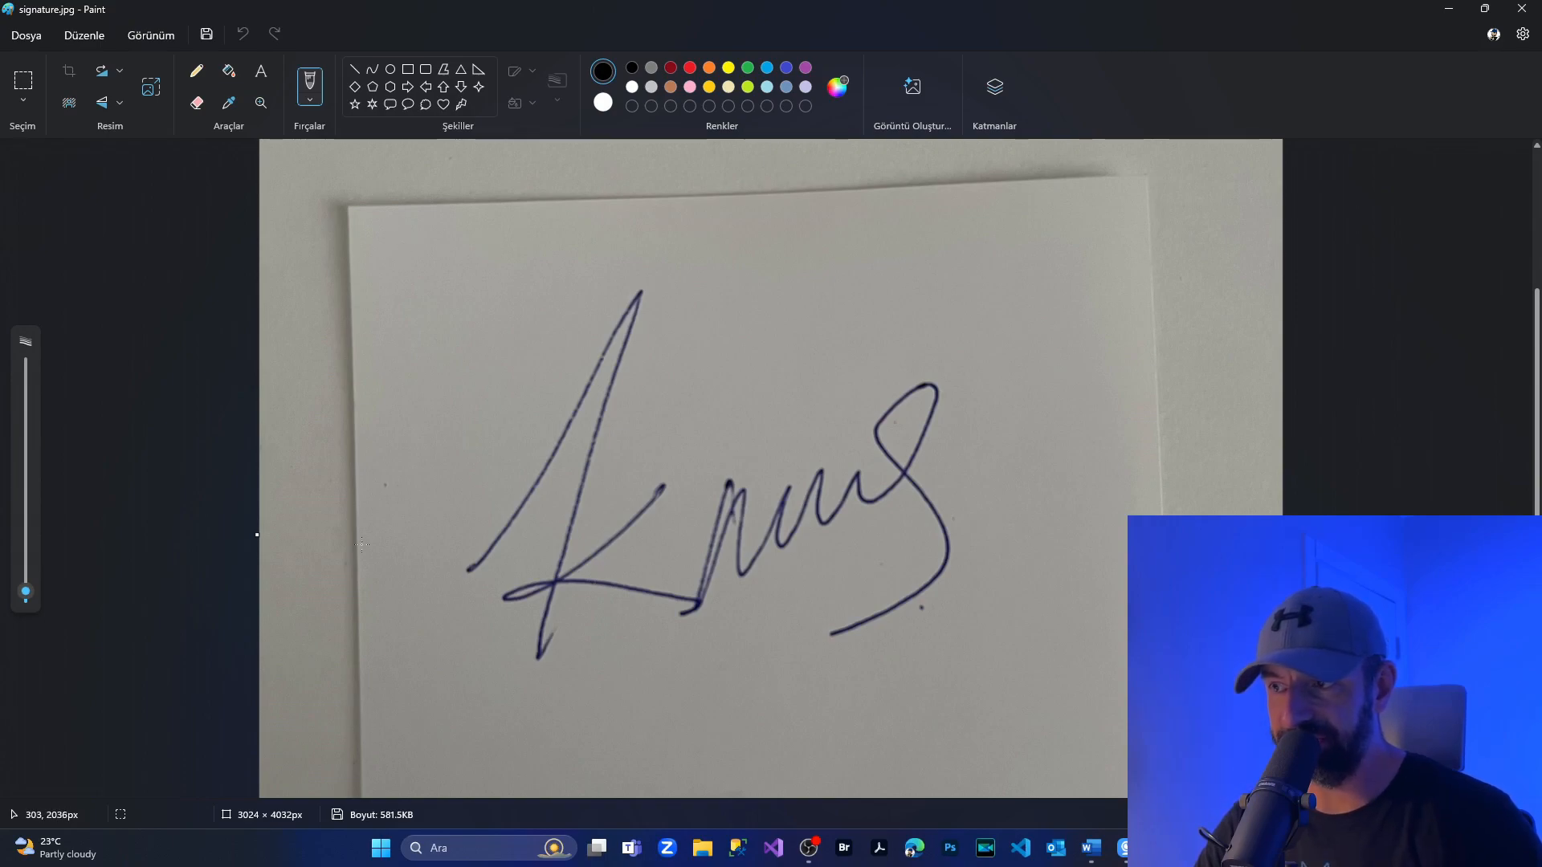
click(19, 83)
mouse_move(376, 245)
mouse_down()
mouse_move(379, 317)
mouse_move(636, 691)
mouse_move(1068, 696)
mouse_up()
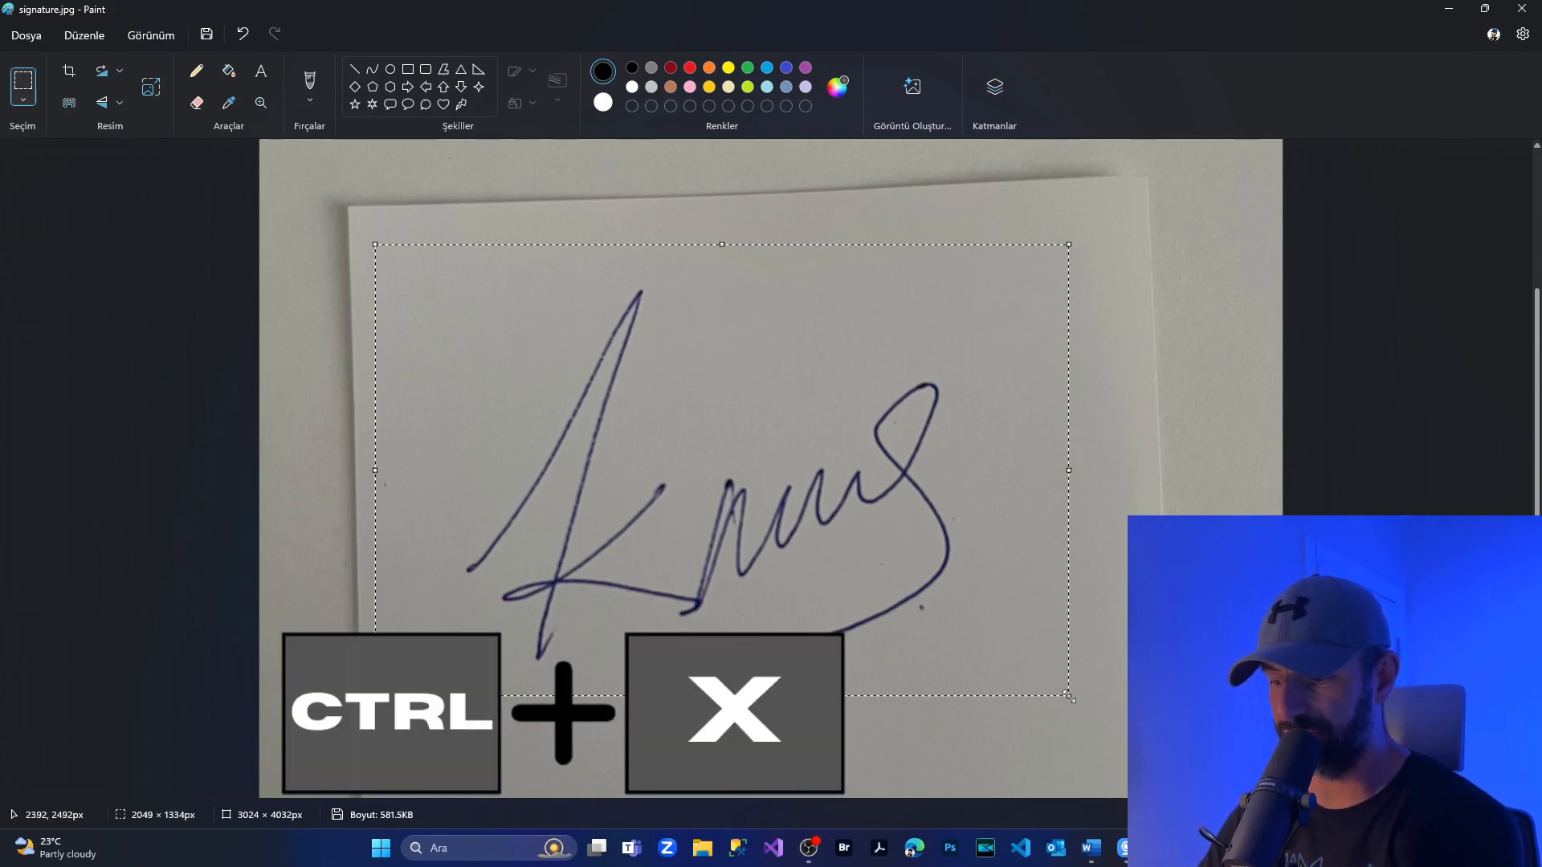
key(ctrl+x)
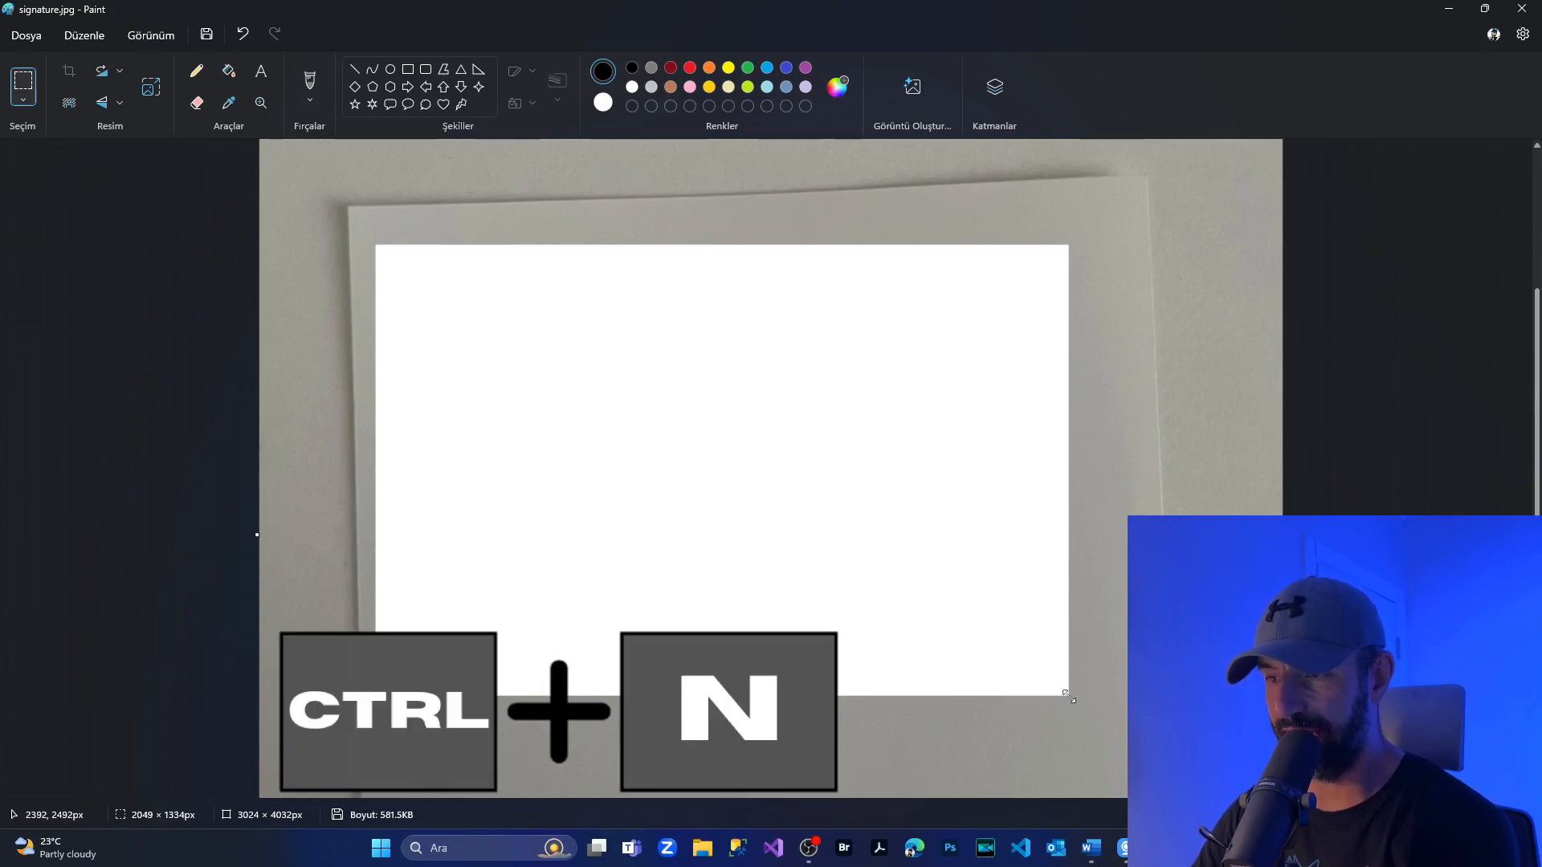
Create a new image and paste the cut signature into it.
key(ctrl+n)
key(Return)
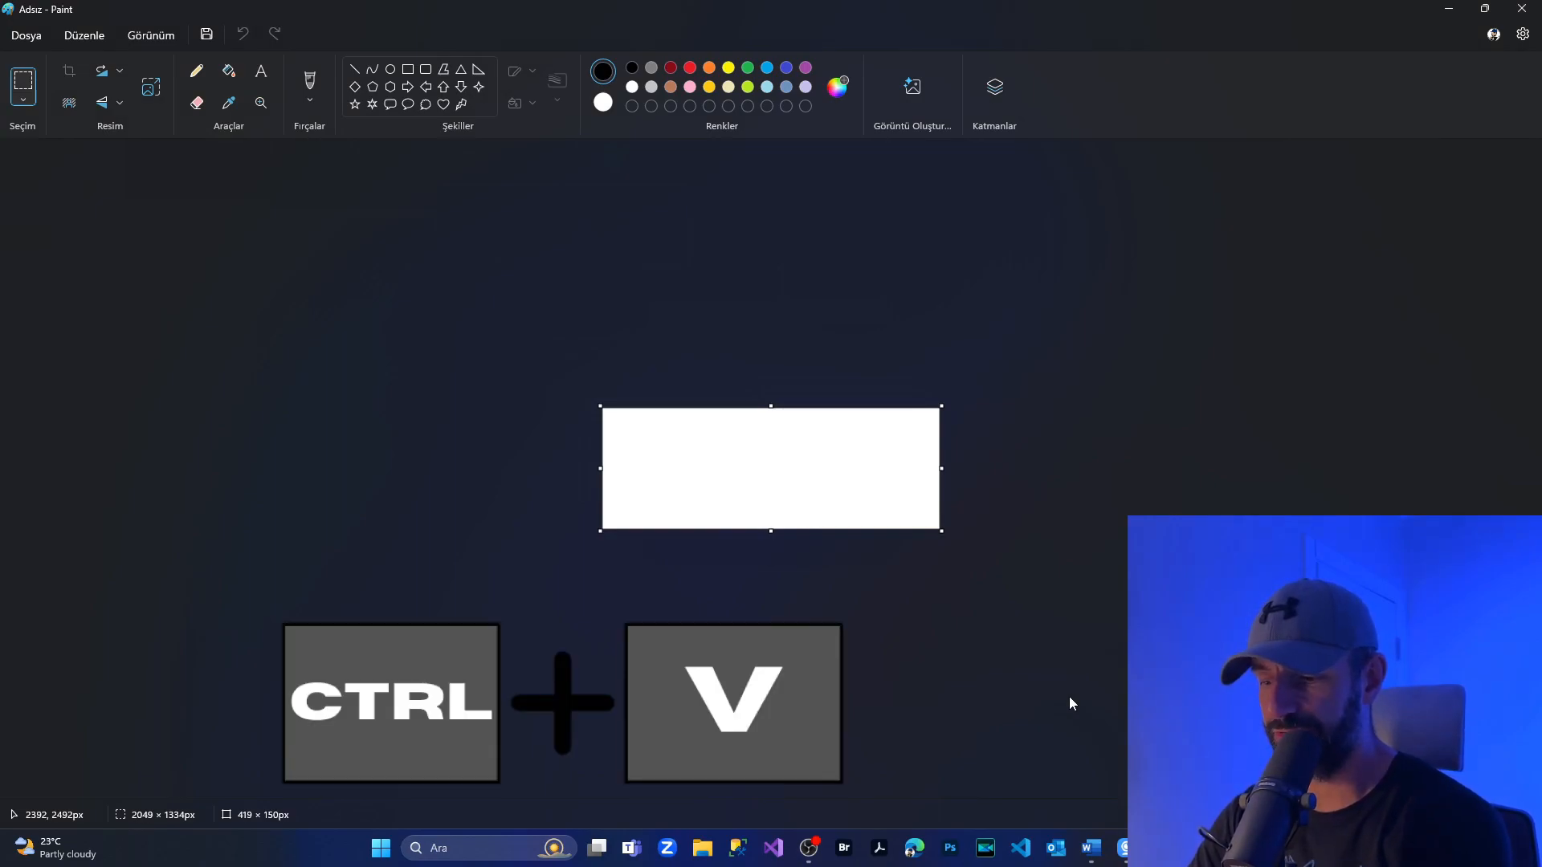
key(ctrl+v)
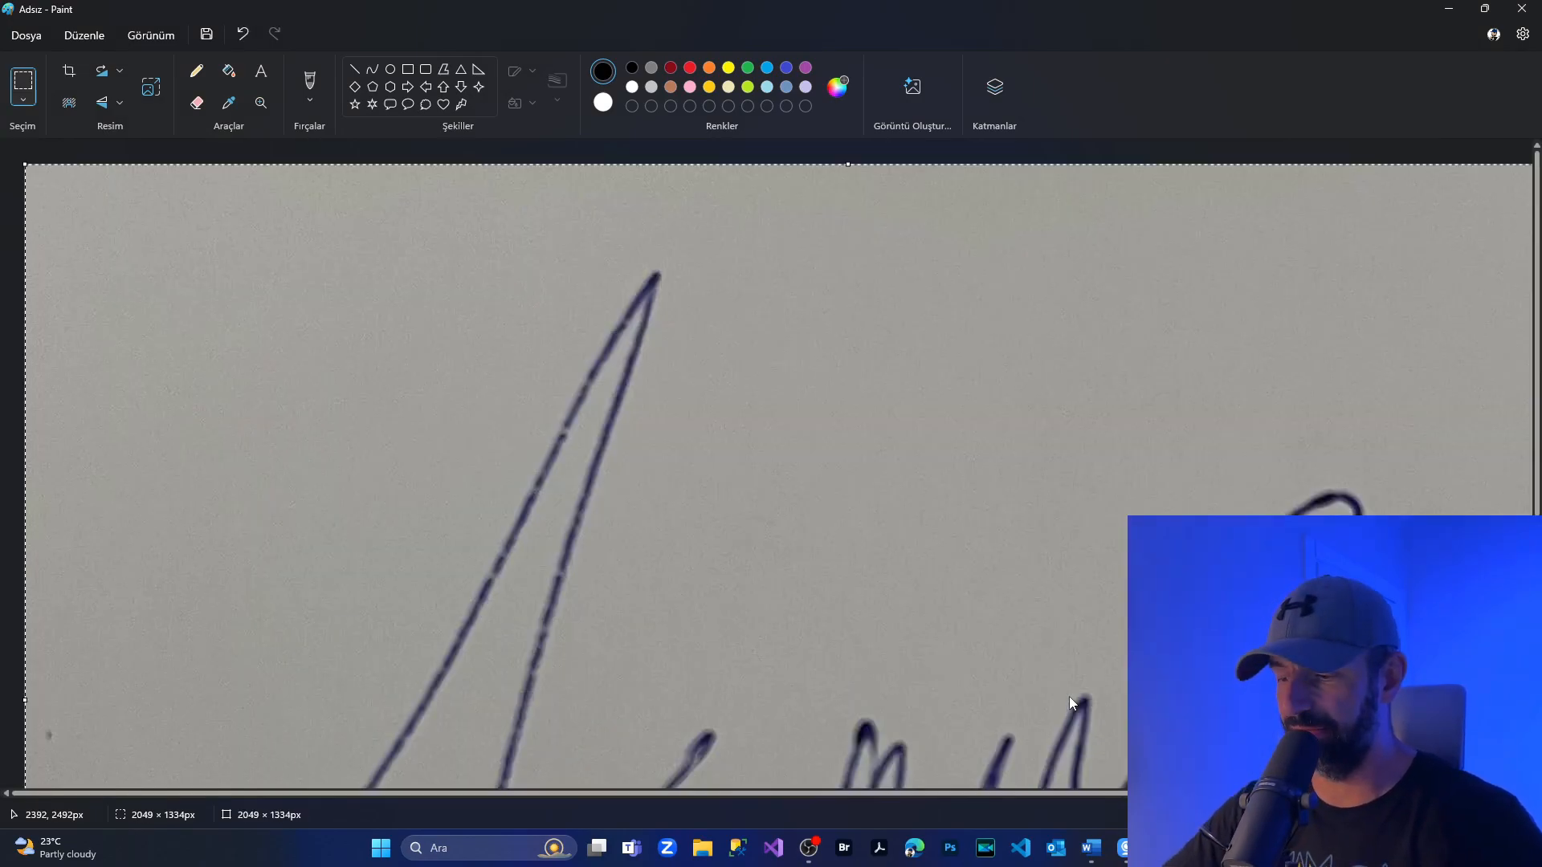
scroll(991, 616, down, 2)
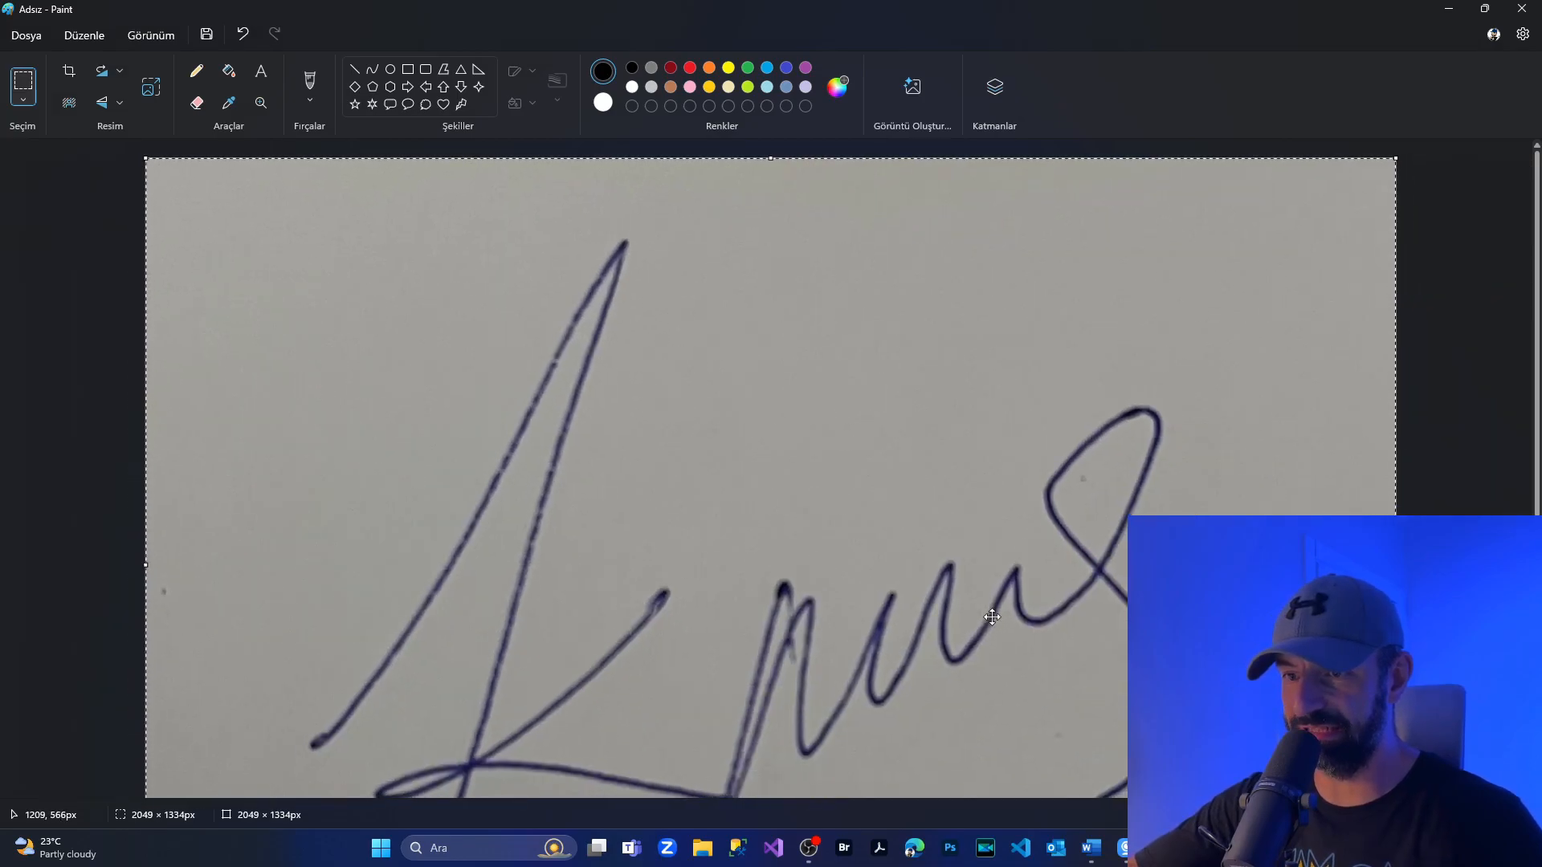
scroll(992, 617, down, 2)
scroll(988, 616, down, 1)
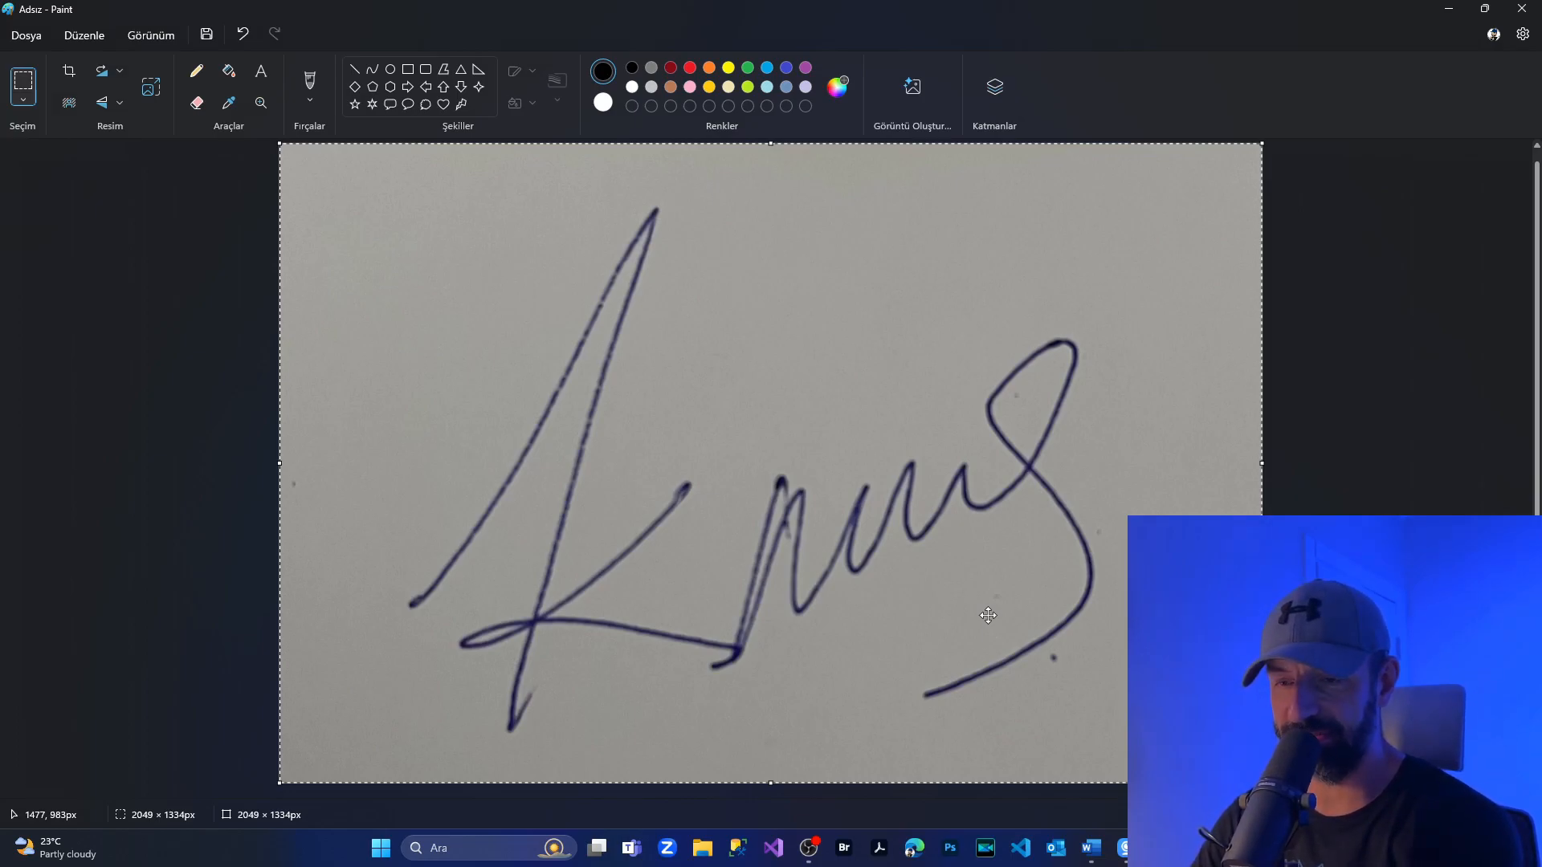
Save the signature image to the desktop as a JPEG named signature and close Paint.
key(ctrl+s)
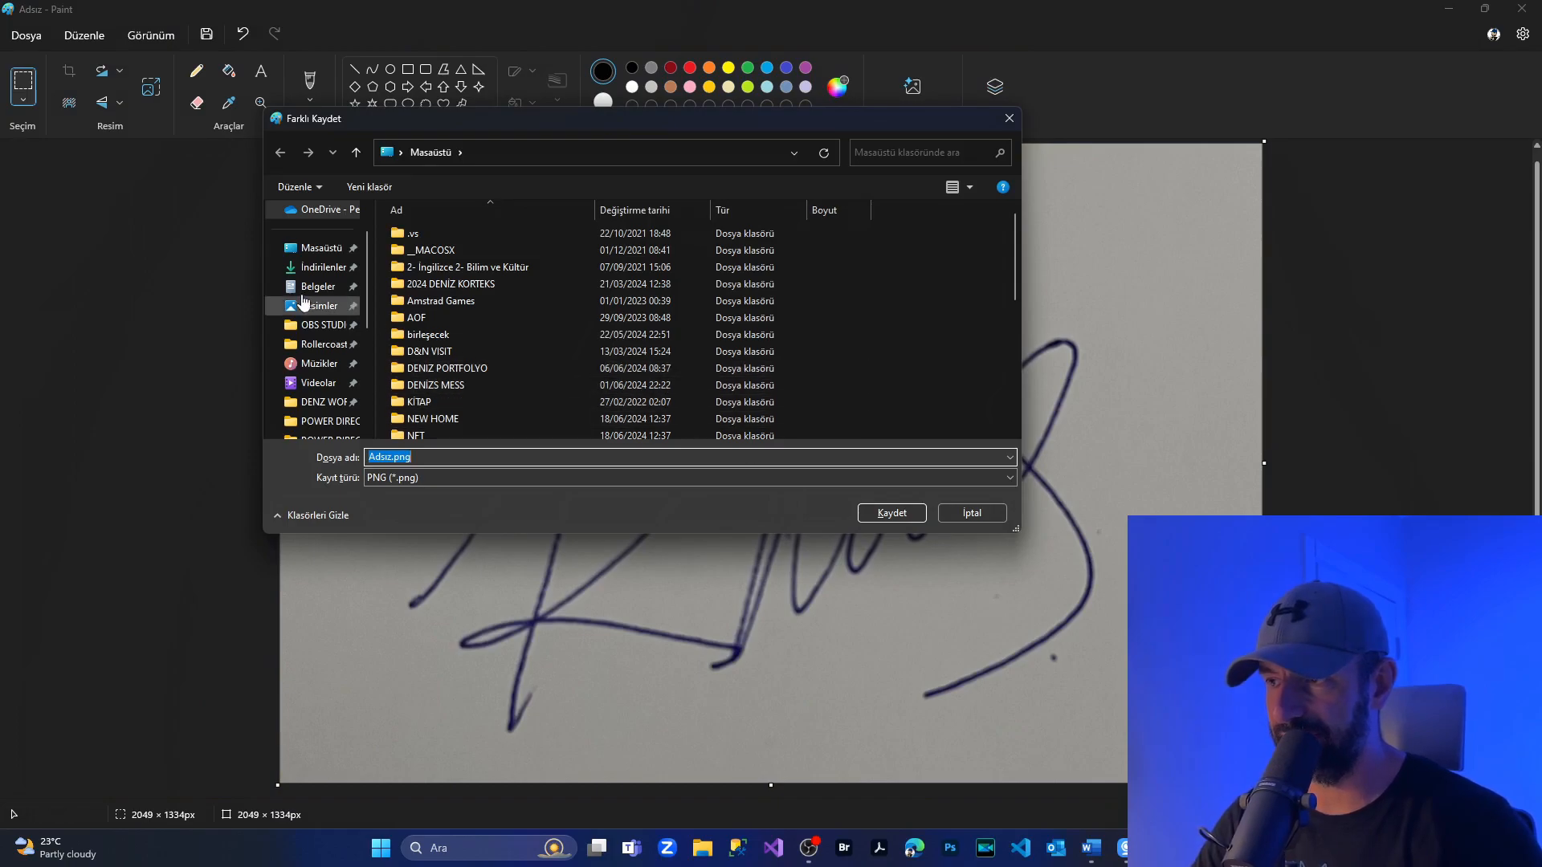
text(signature)
click(413, 479)
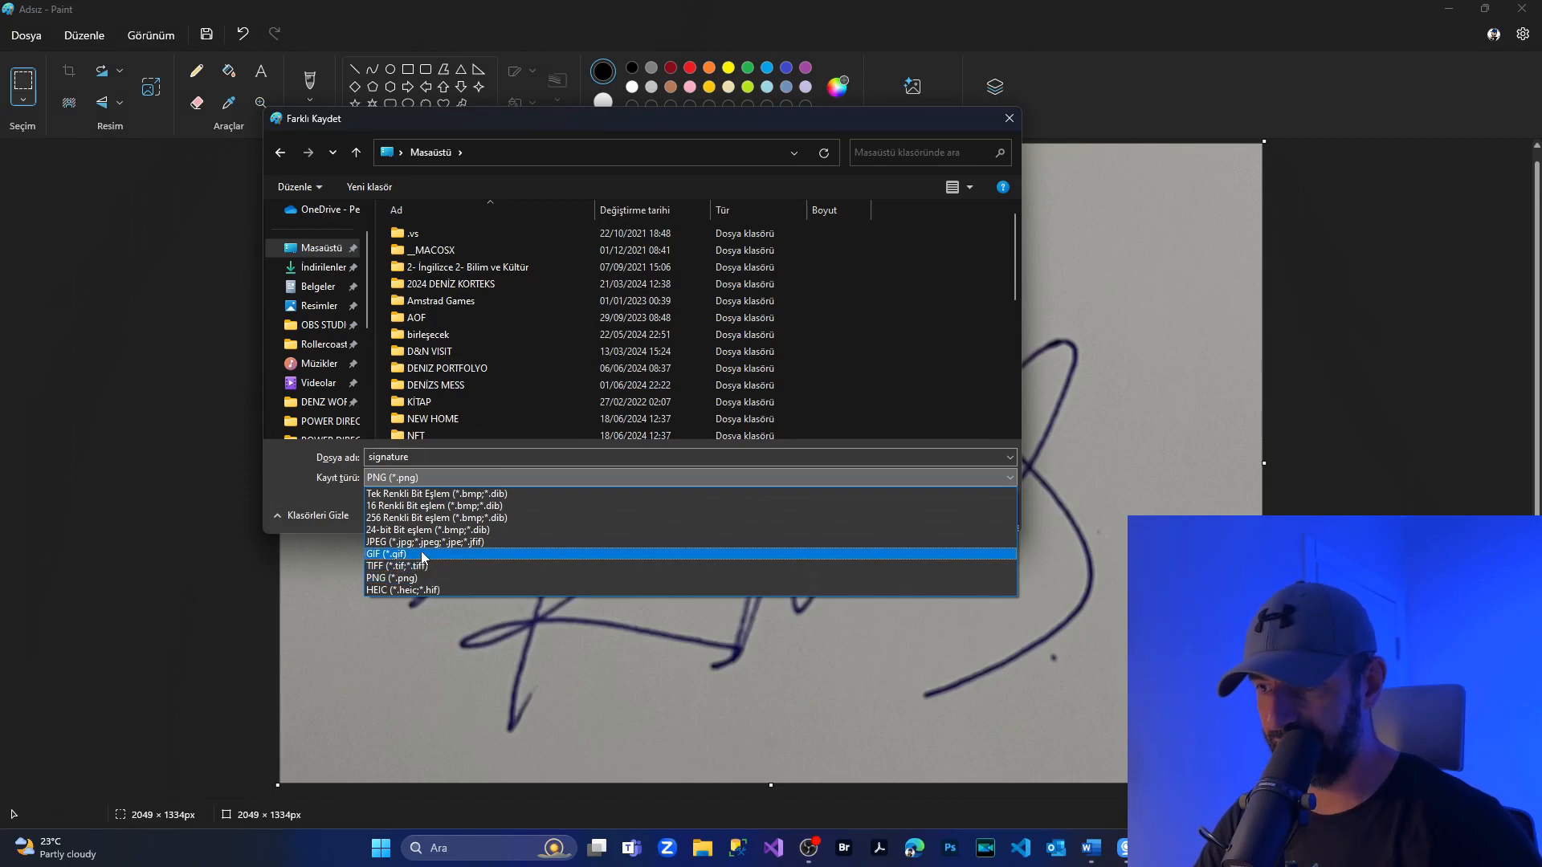
click(423, 542)
key(Return)
click(1522, 8)
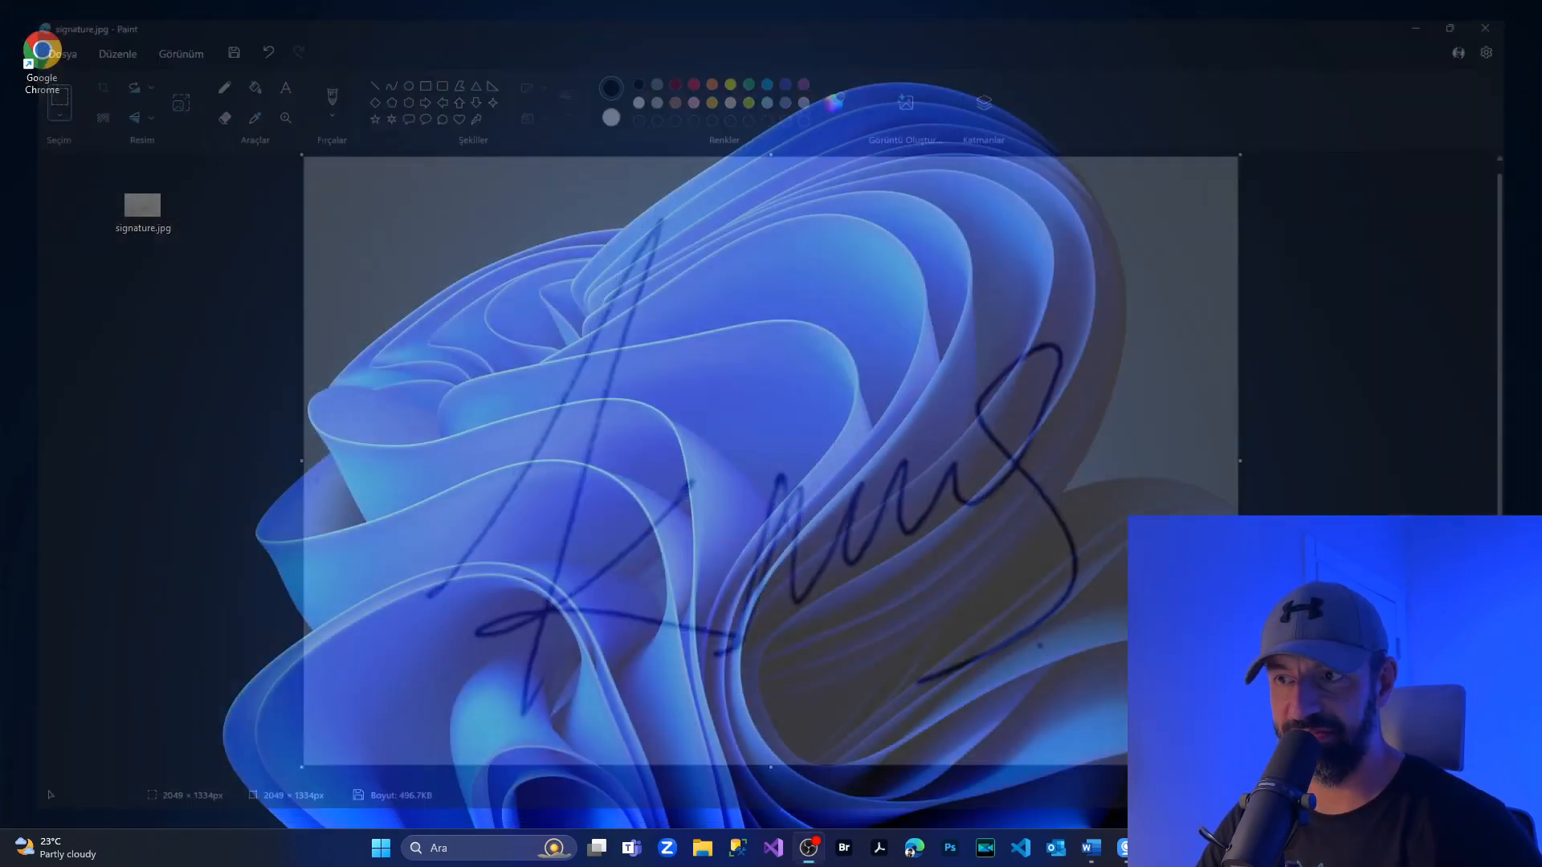
Switch to Word, place its window beside the desktop, insert signature.jpg below "Sincerely," and maximize Word again.
click(1107, 851)
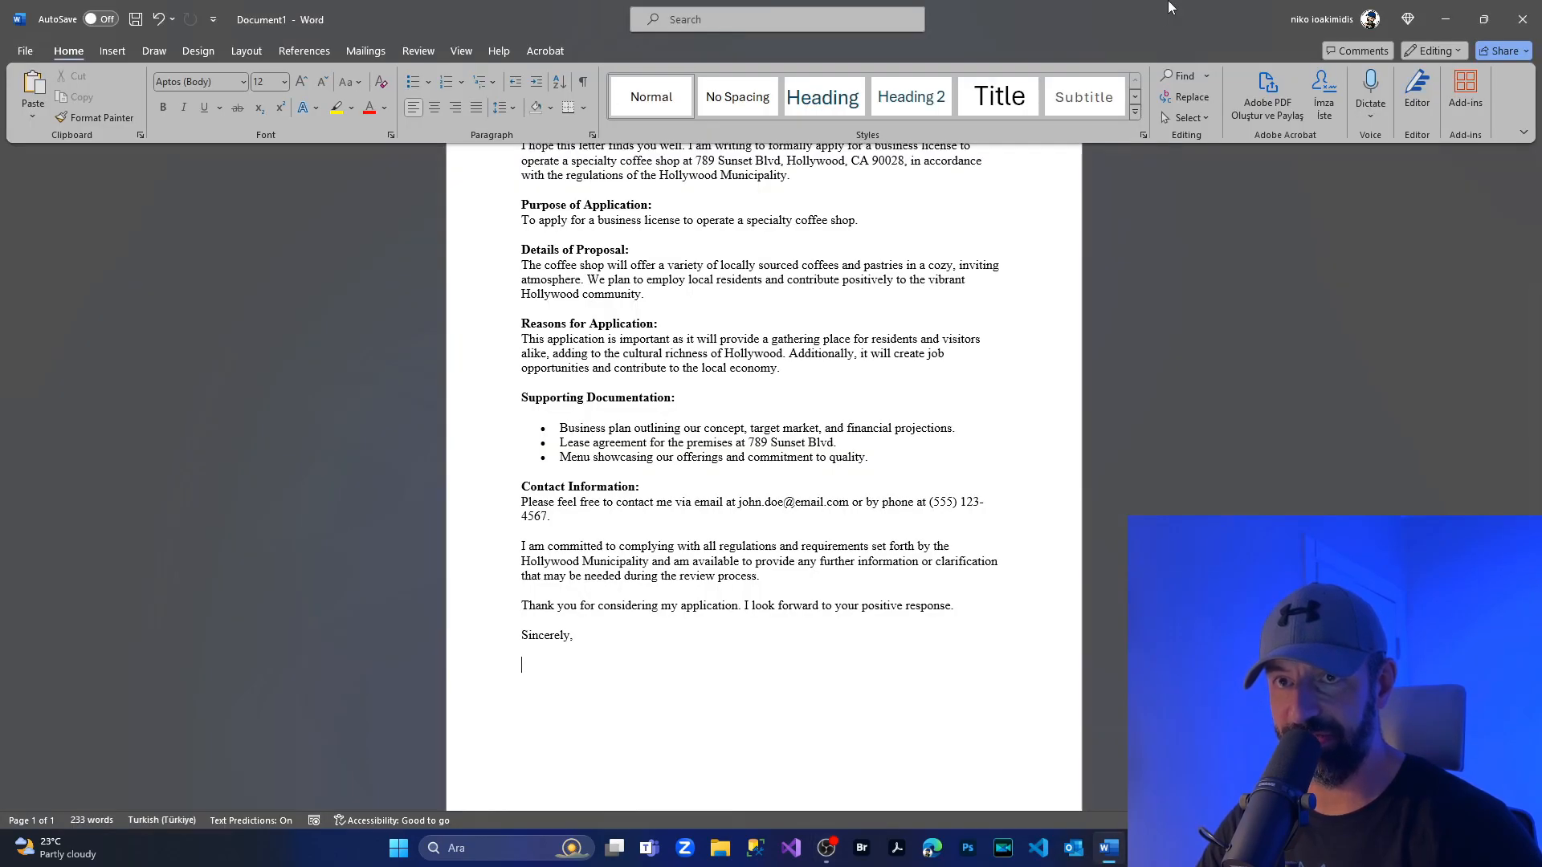
key(super+Right)
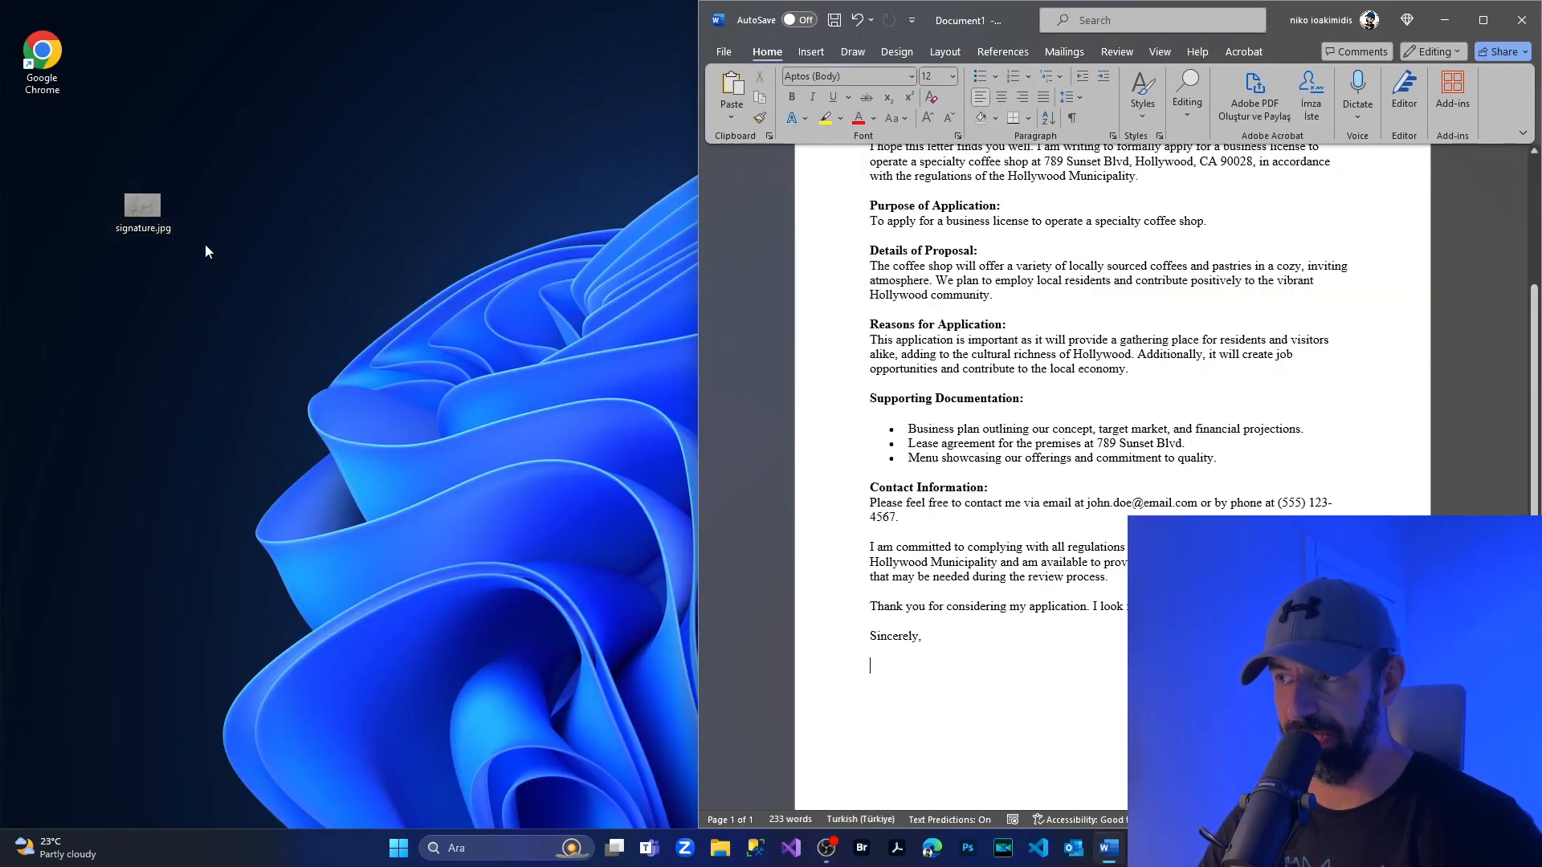
click(155, 213)
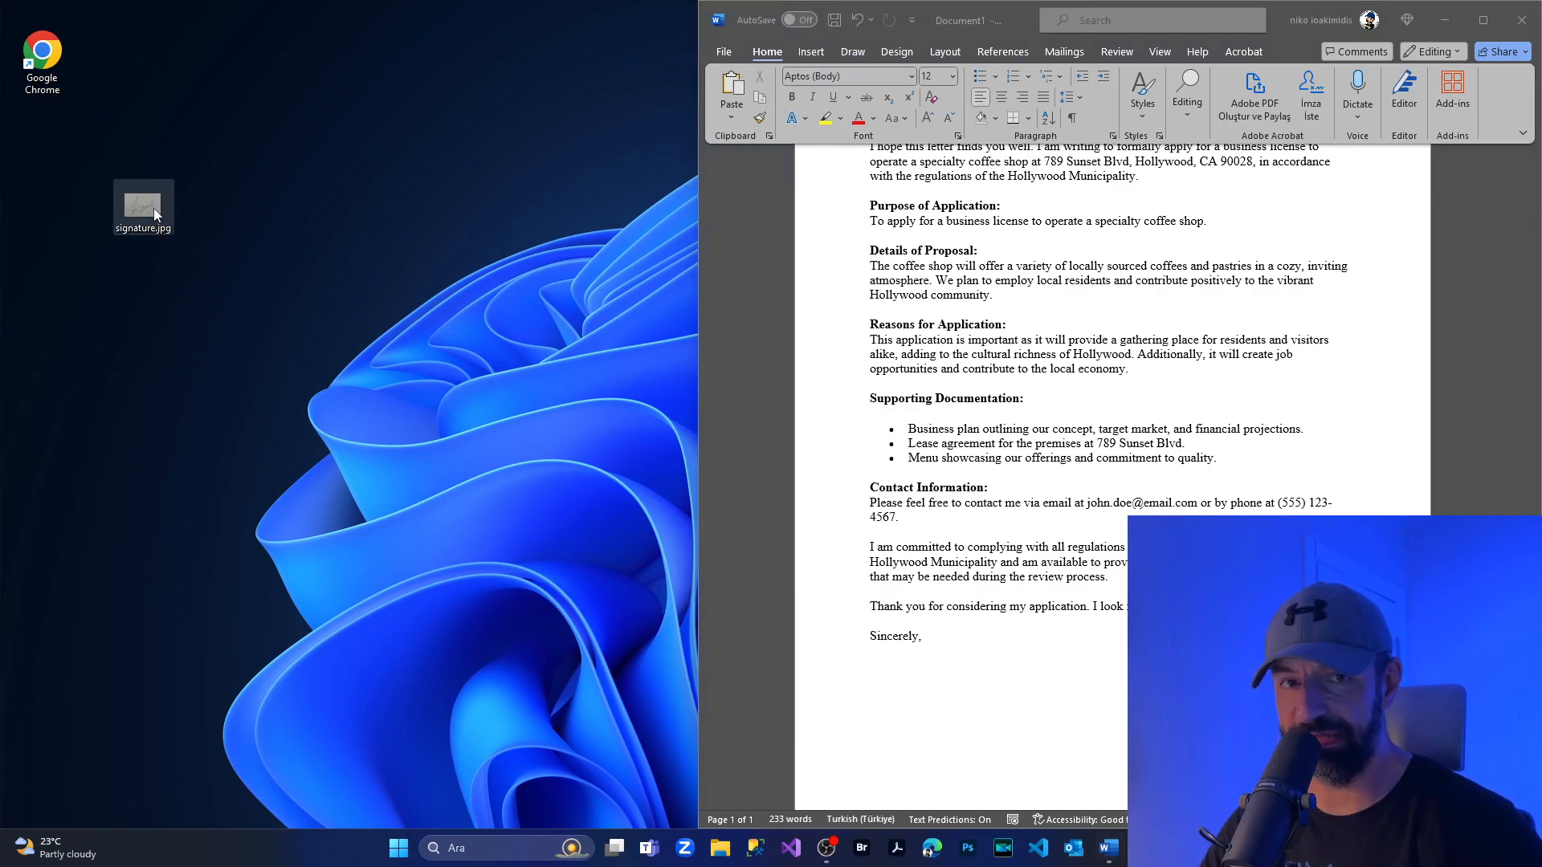
drag(155, 212, 931, 684)
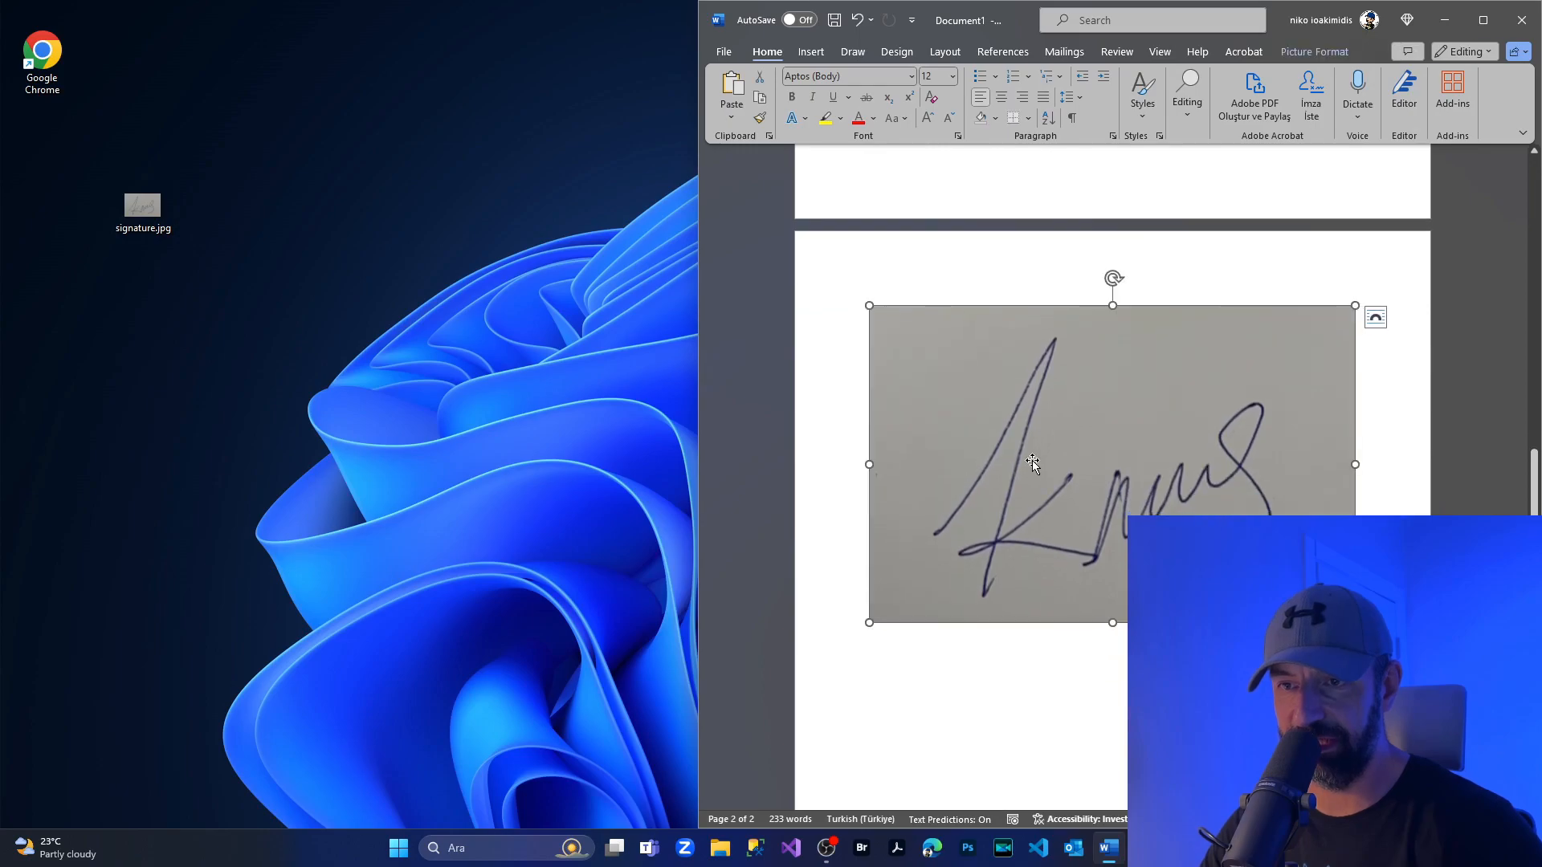
click(1483, 20)
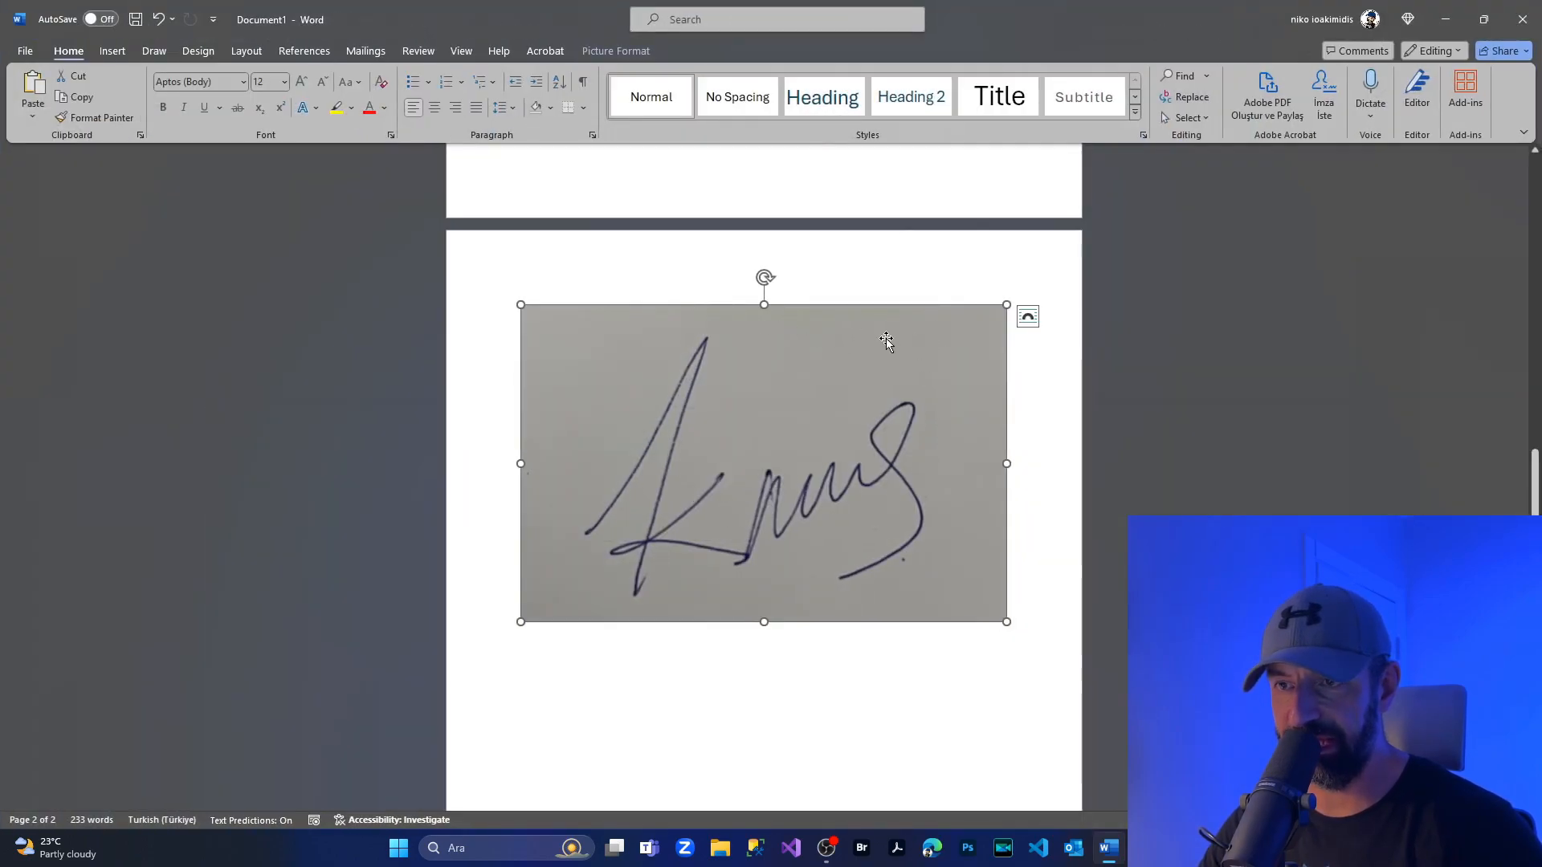
Set the inserted signature picture's text wrapping to Behind Text.
scroll(885, 339, up, 3)
scroll(876, 436, up, 10)
scroll(726, 407, down, 4)
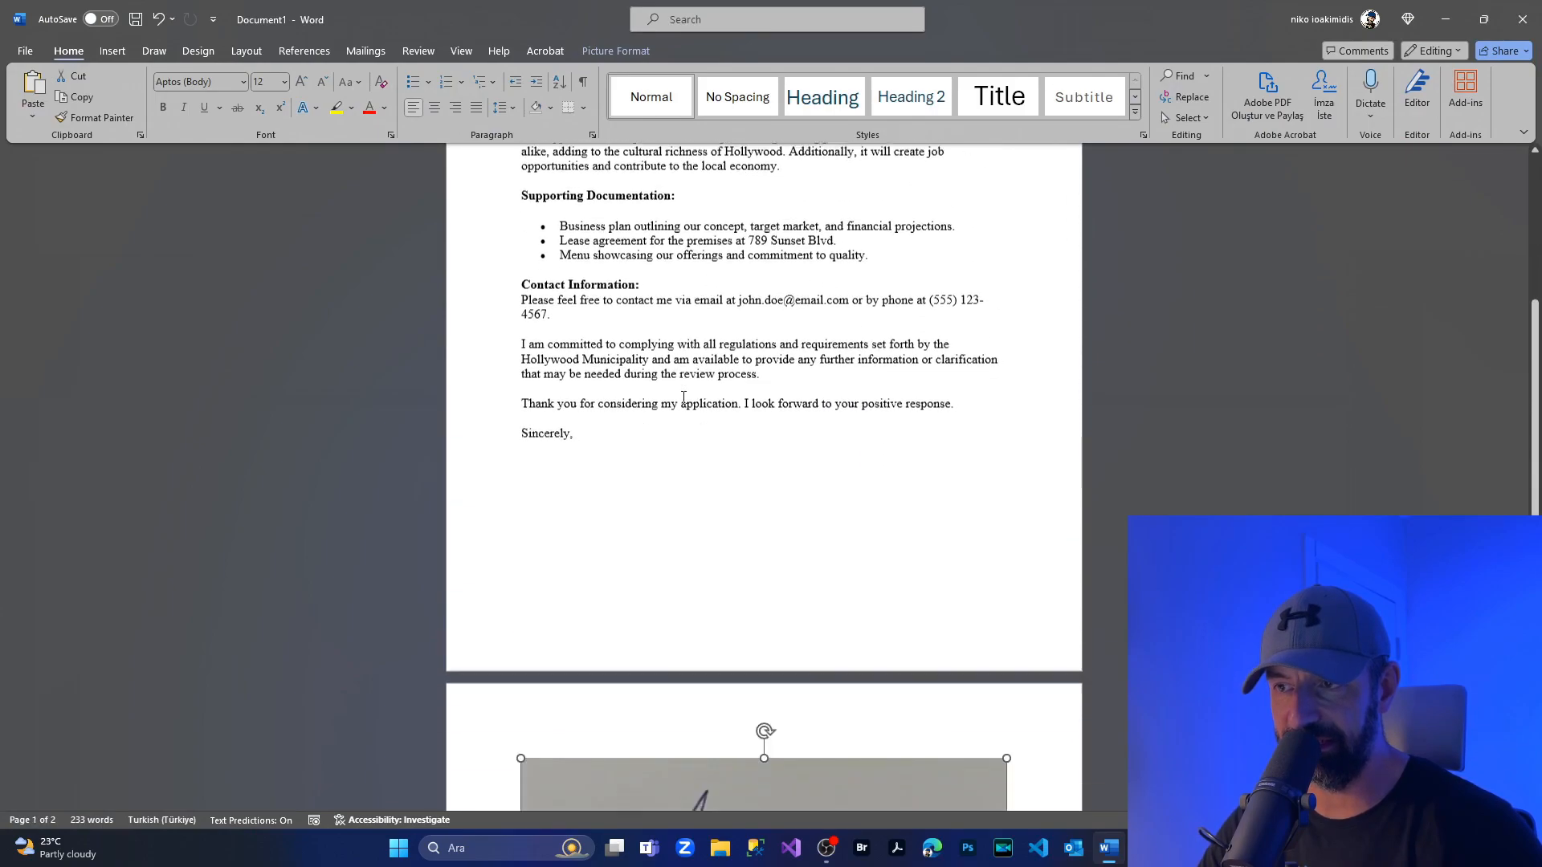
scroll(680, 404, down, 3)
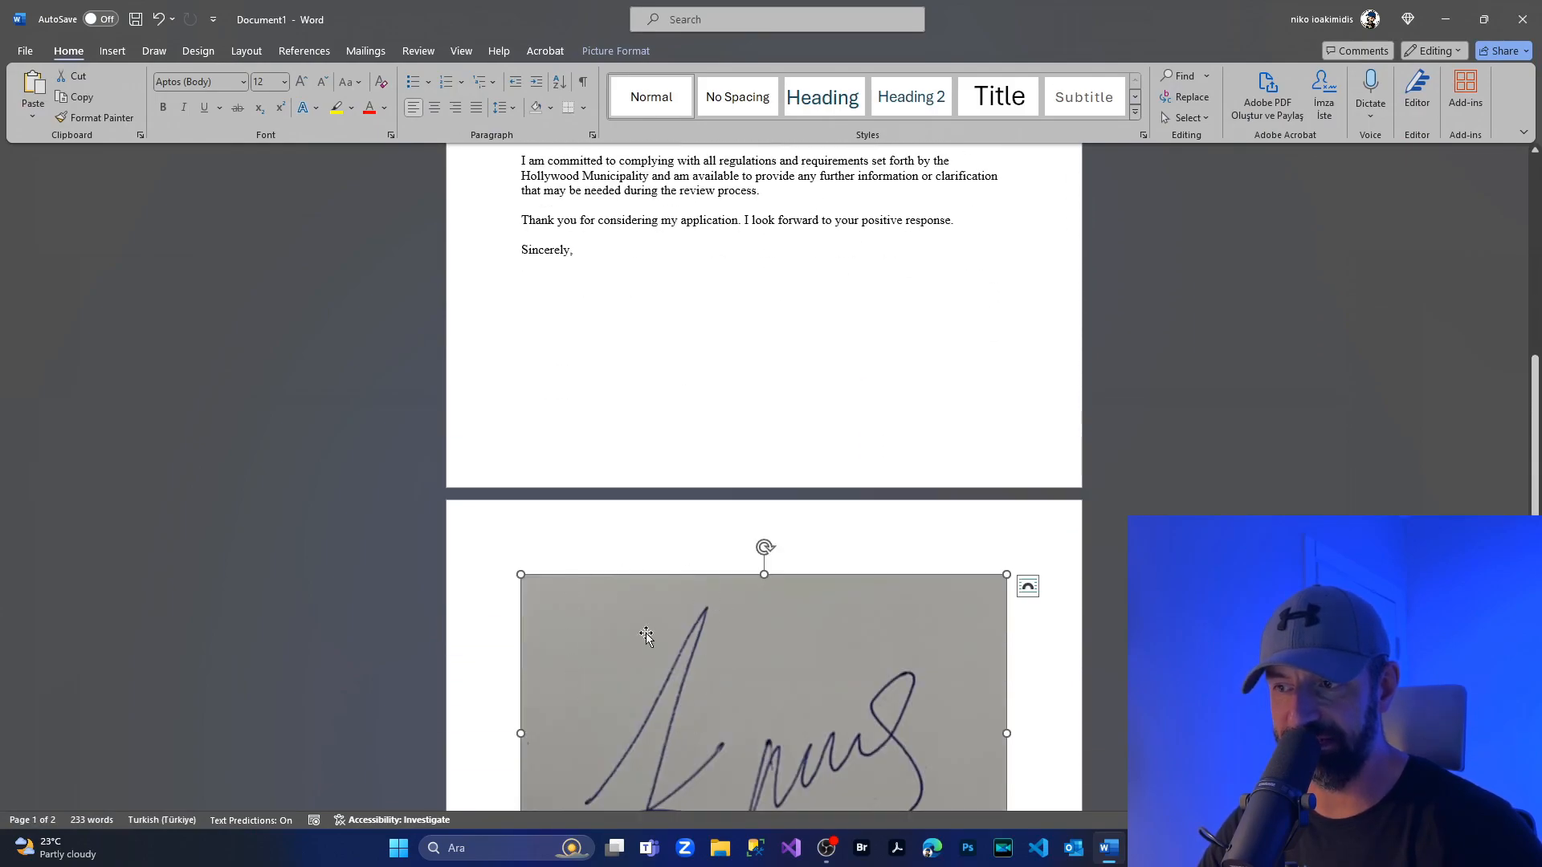
scroll(659, 628, down, 2)
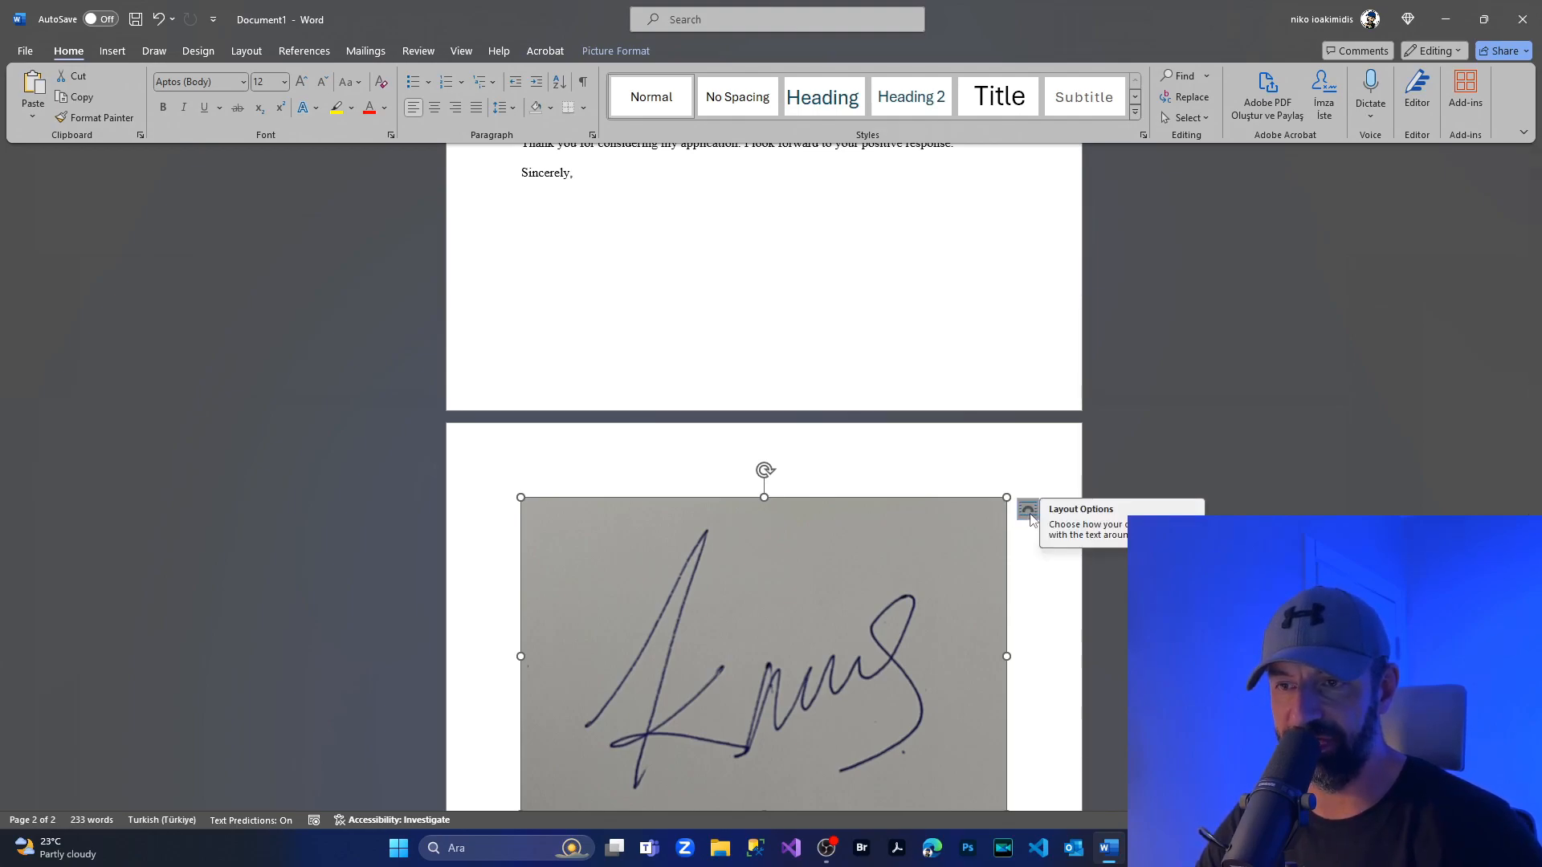
click(1029, 512)
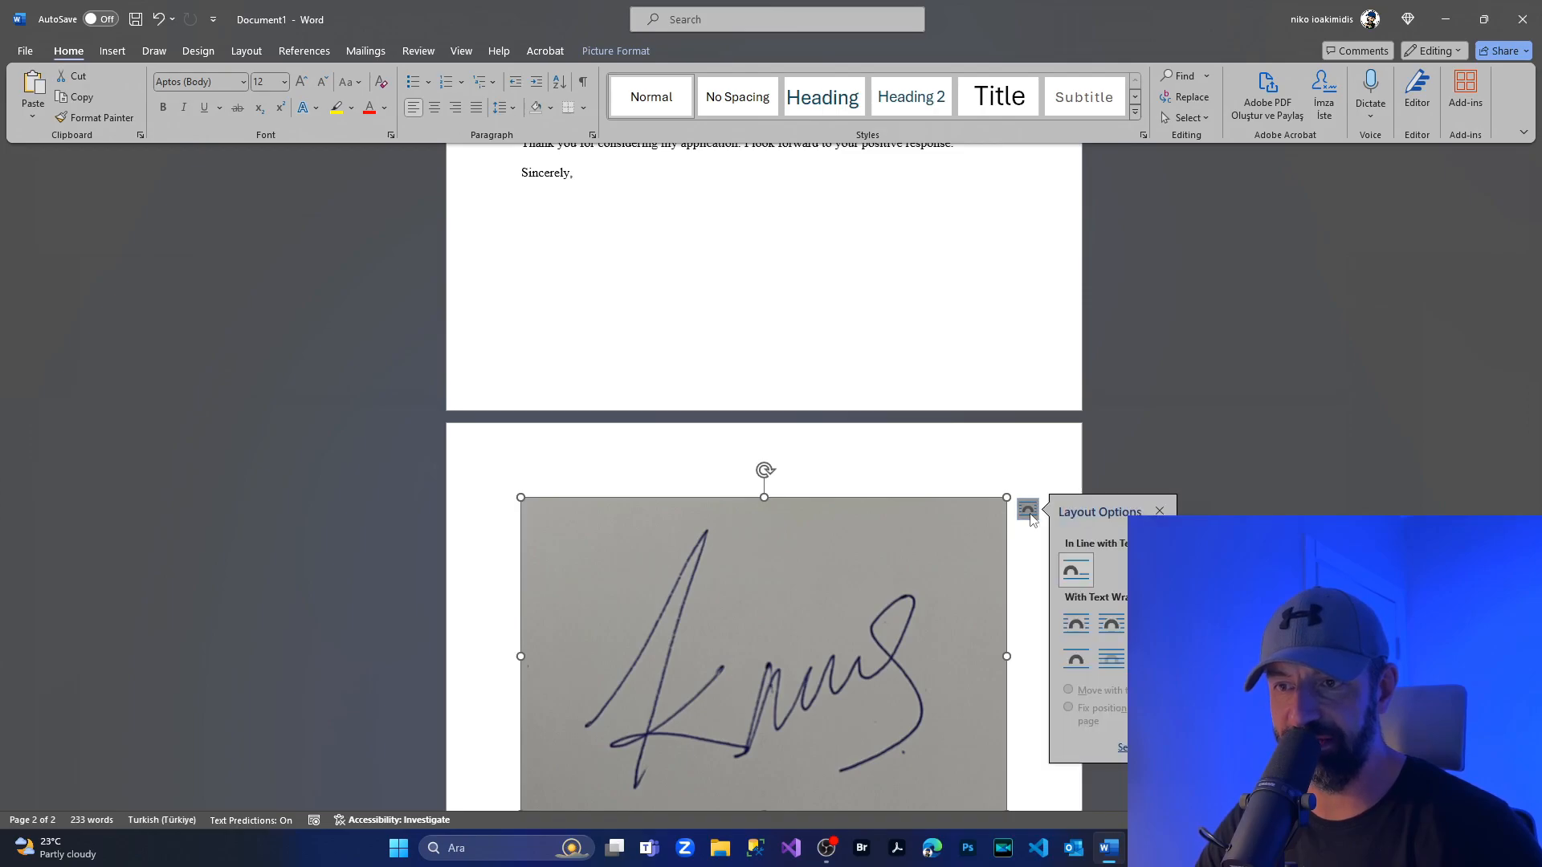
click(1112, 672)
Shrink the signature picture to about 6.37 × 4.15 cm and place it directly under "Sincerely,".
scroll(906, 528, up, 3)
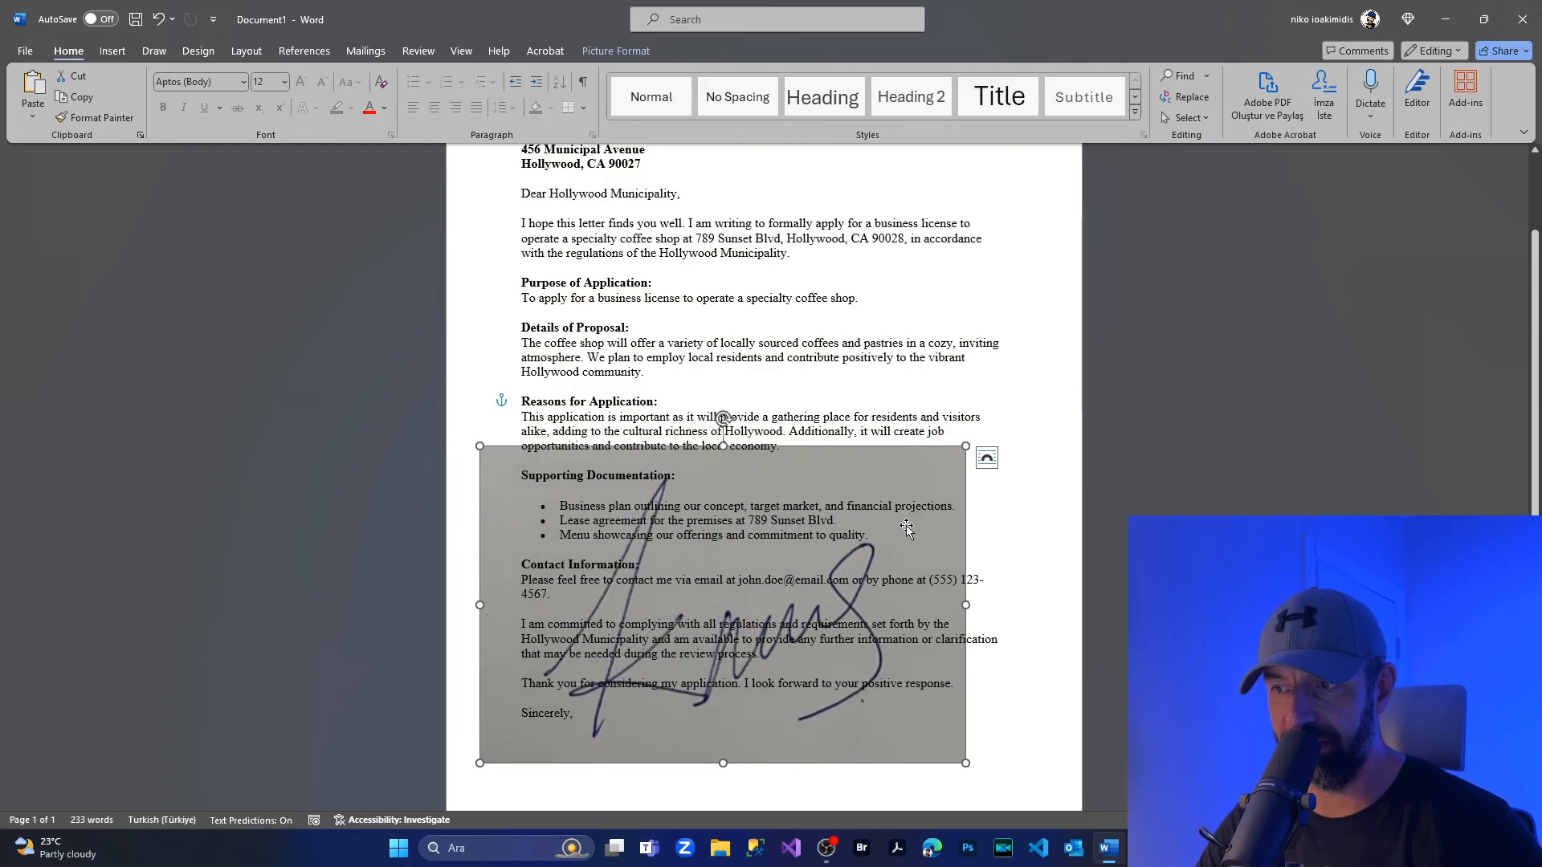
scroll(906, 527, down, 3)
drag(939, 415, 932, 540)
mouse_move(958, 455)
mouse_down()
mouse_move(812, 526)
mouse_move(716, 550)
mouse_move(695, 627)
mouse_move(675, 602)
mouse_move(715, 592)
mouse_move(706, 601)
mouse_up()
drag(644, 687, 630, 655)
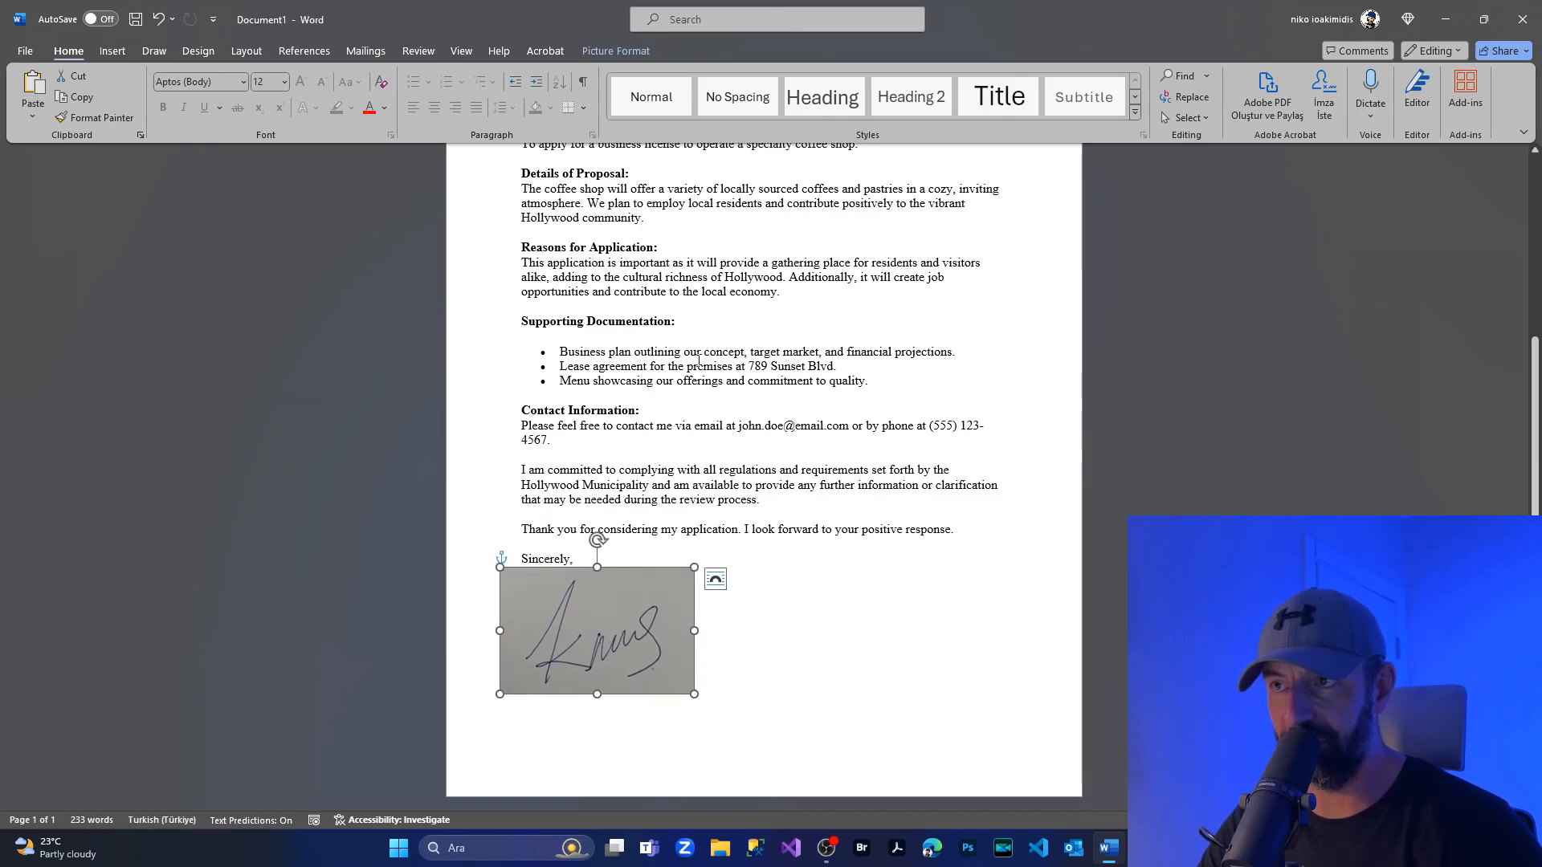
Correct the signature picture with the Brightness +40% Contrast +40% preset.
click(618, 52)
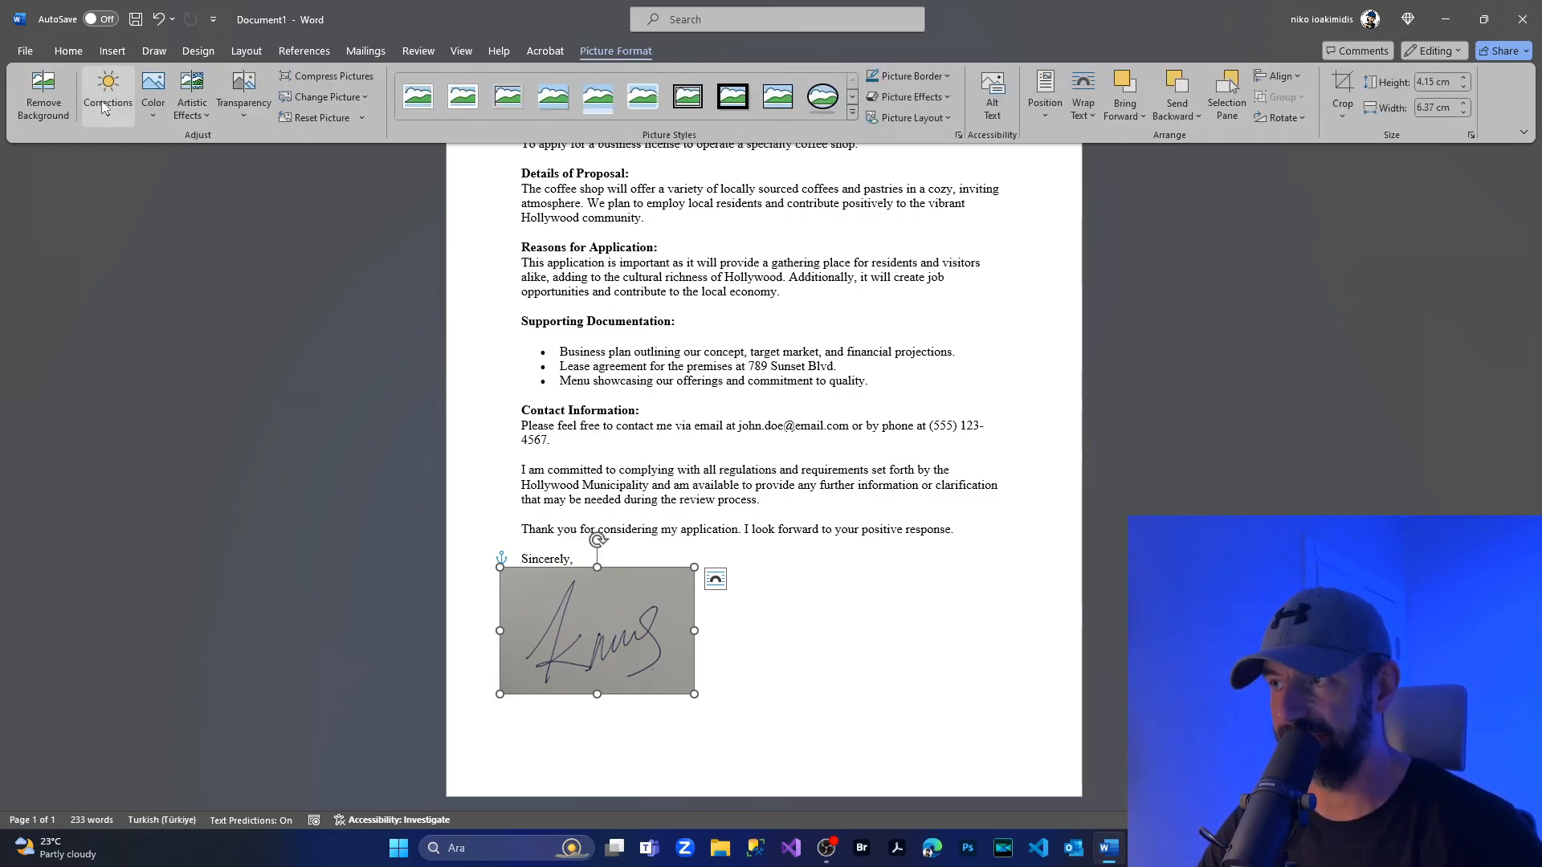
click(104, 109)
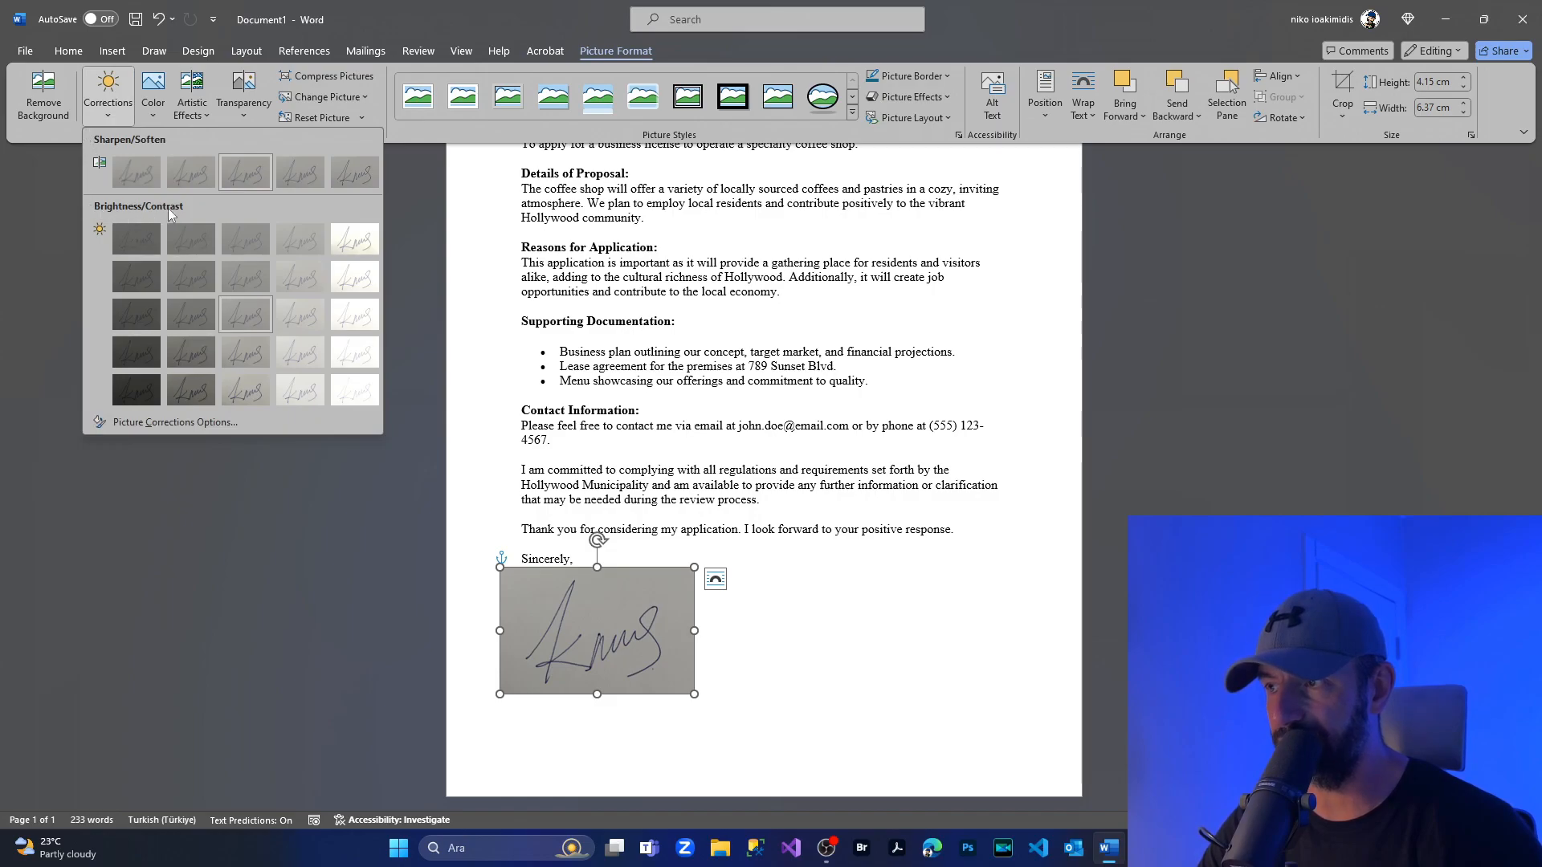
click(348, 393)
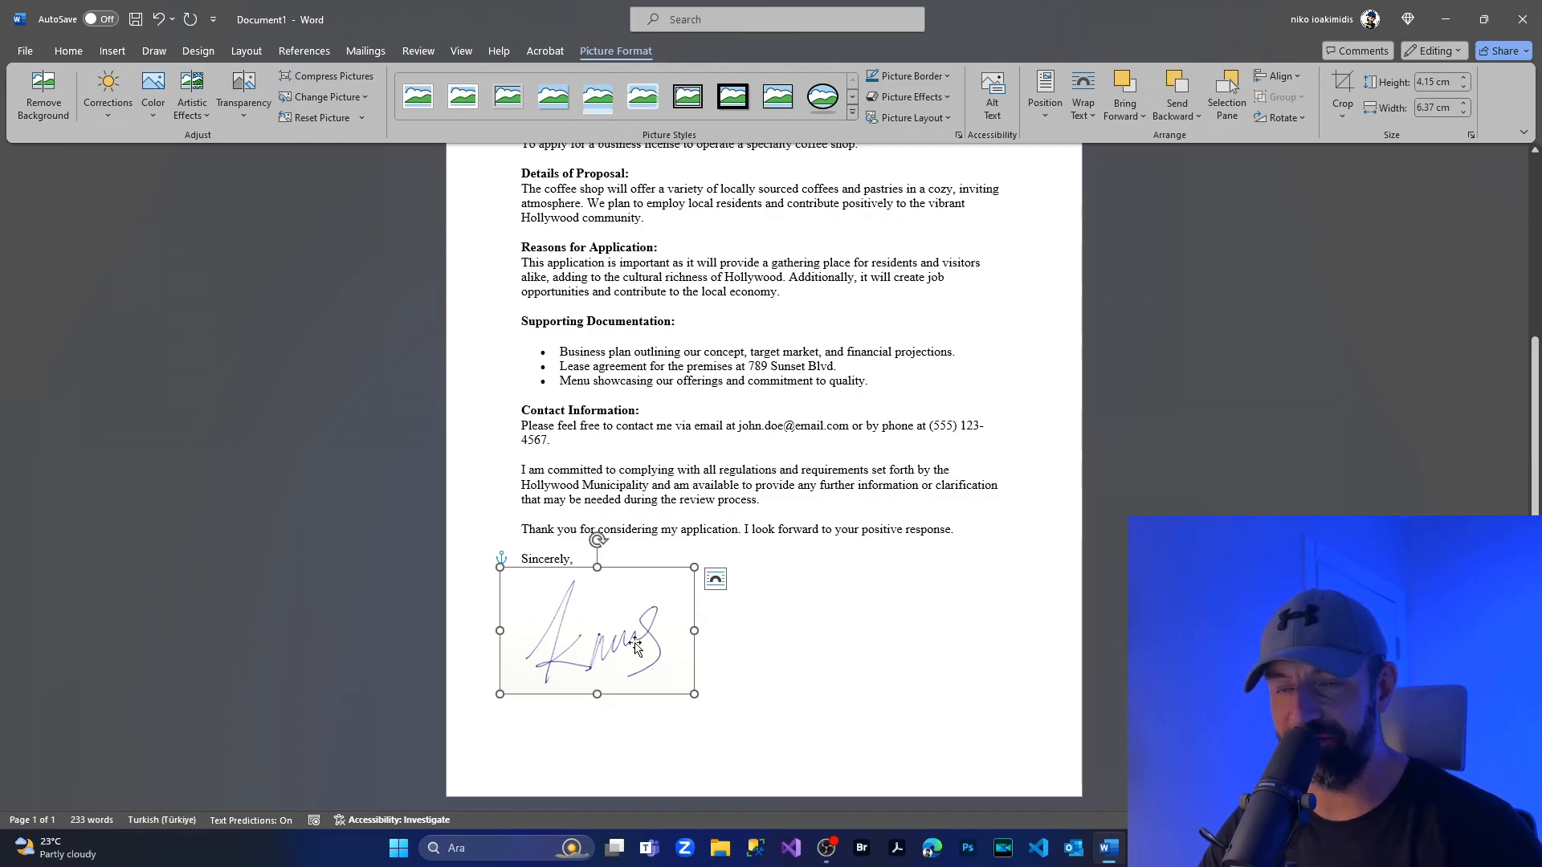
Move the signature picture slightly up and left so it overlaps the "Sincerely," line, and inspect its background up close.
drag(634, 645, 619, 631)
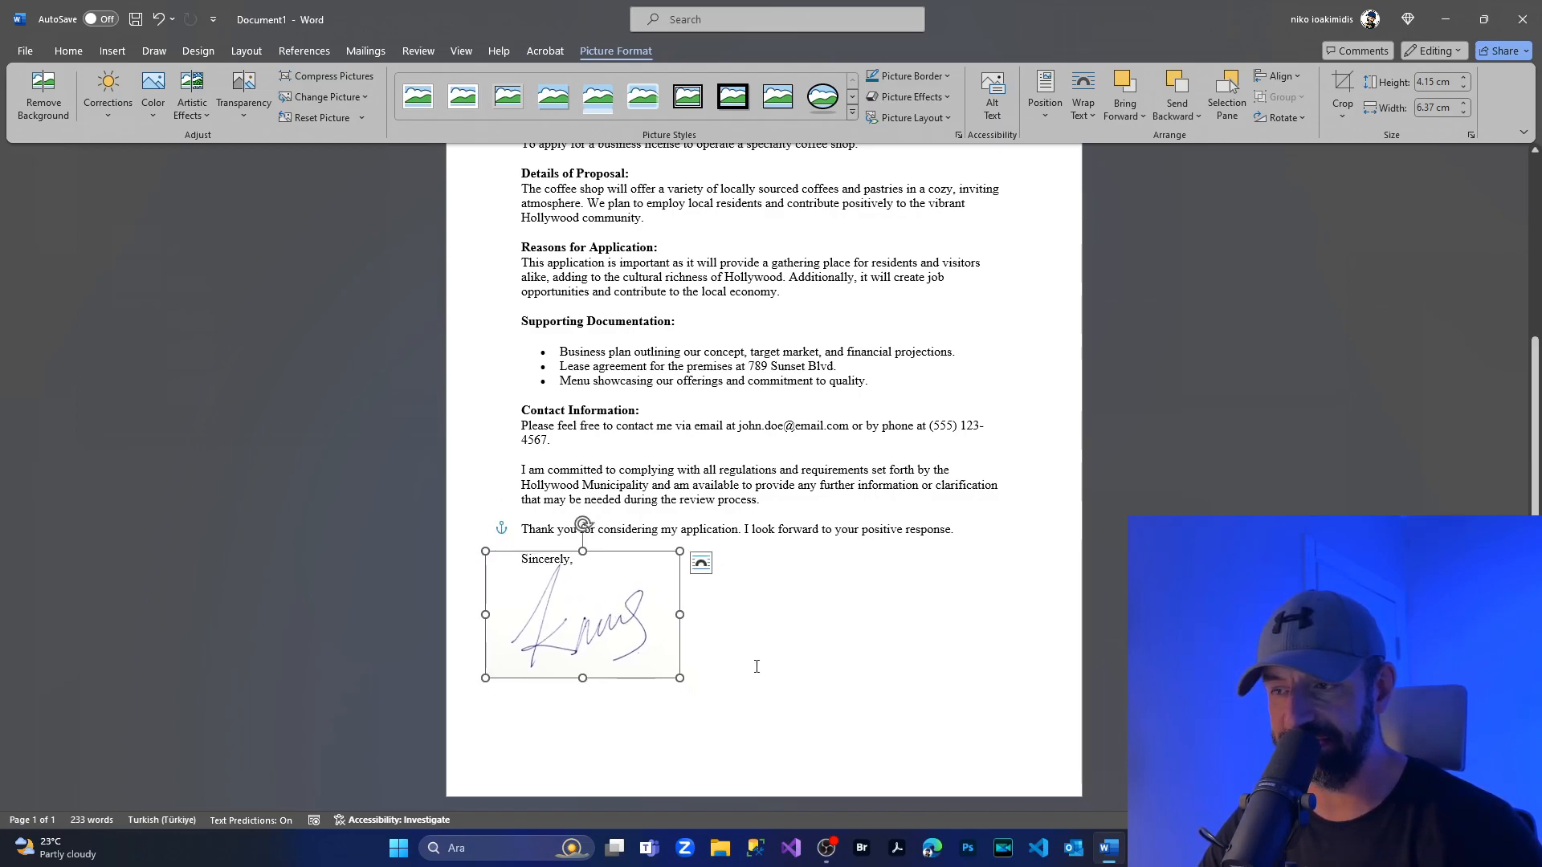
click(724, 659)
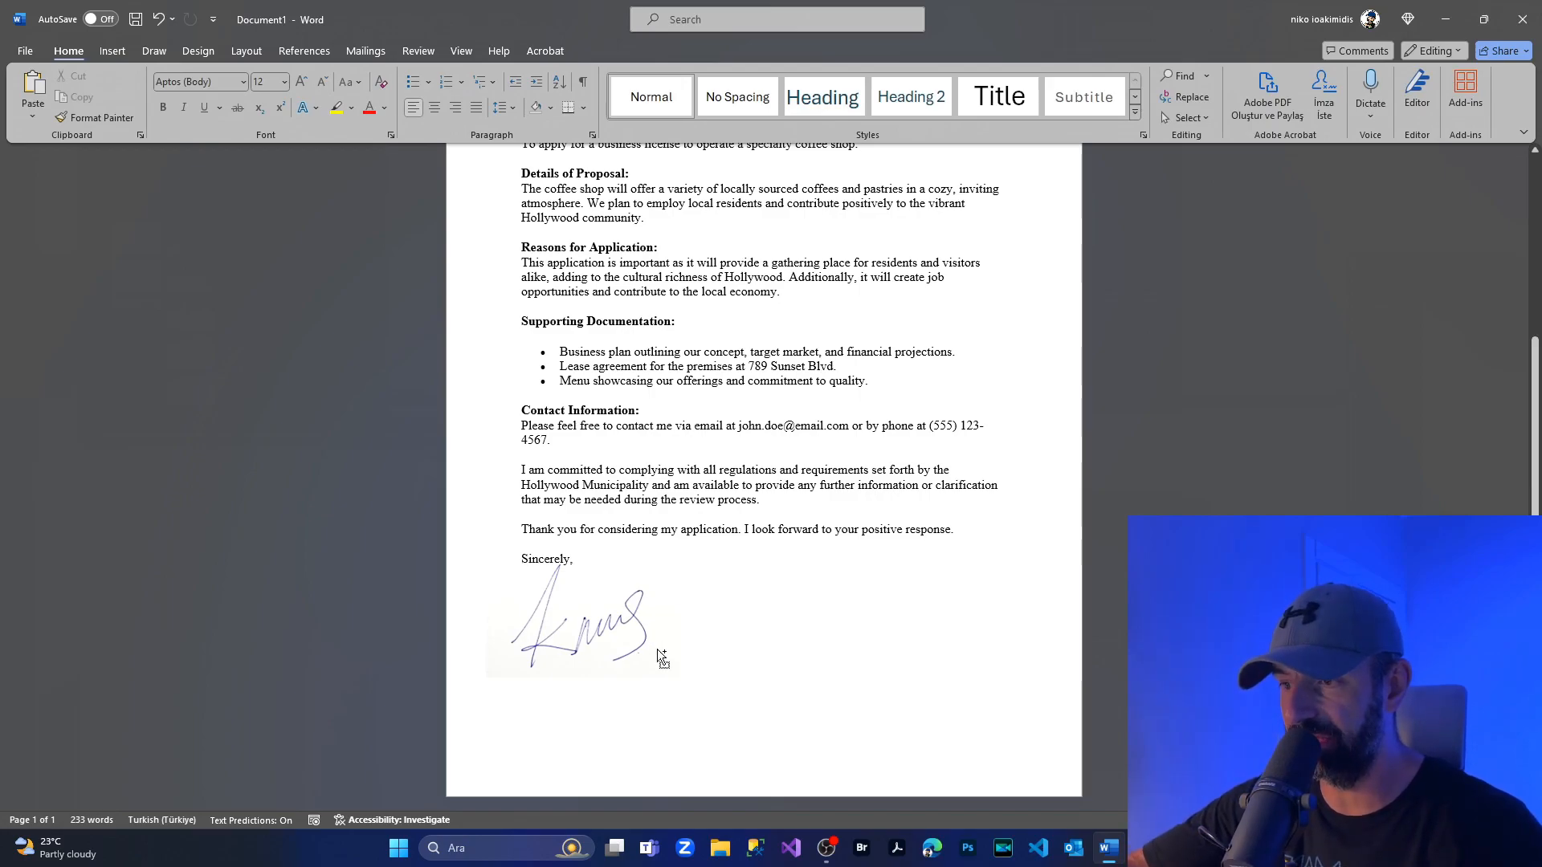
scroll(604, 635, up, 10)
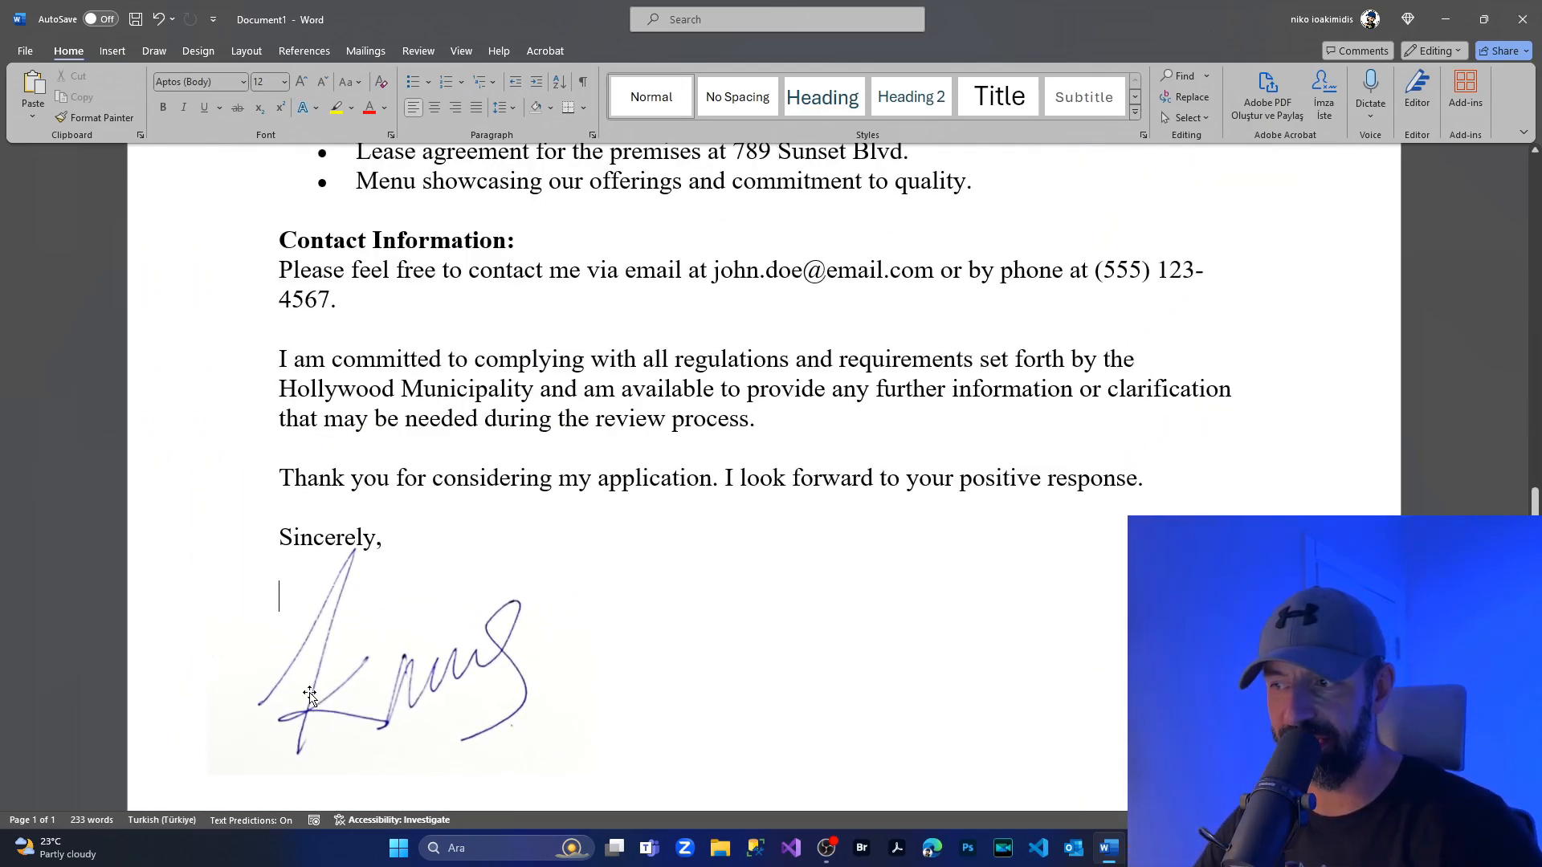
scroll(310, 699, down, 1)
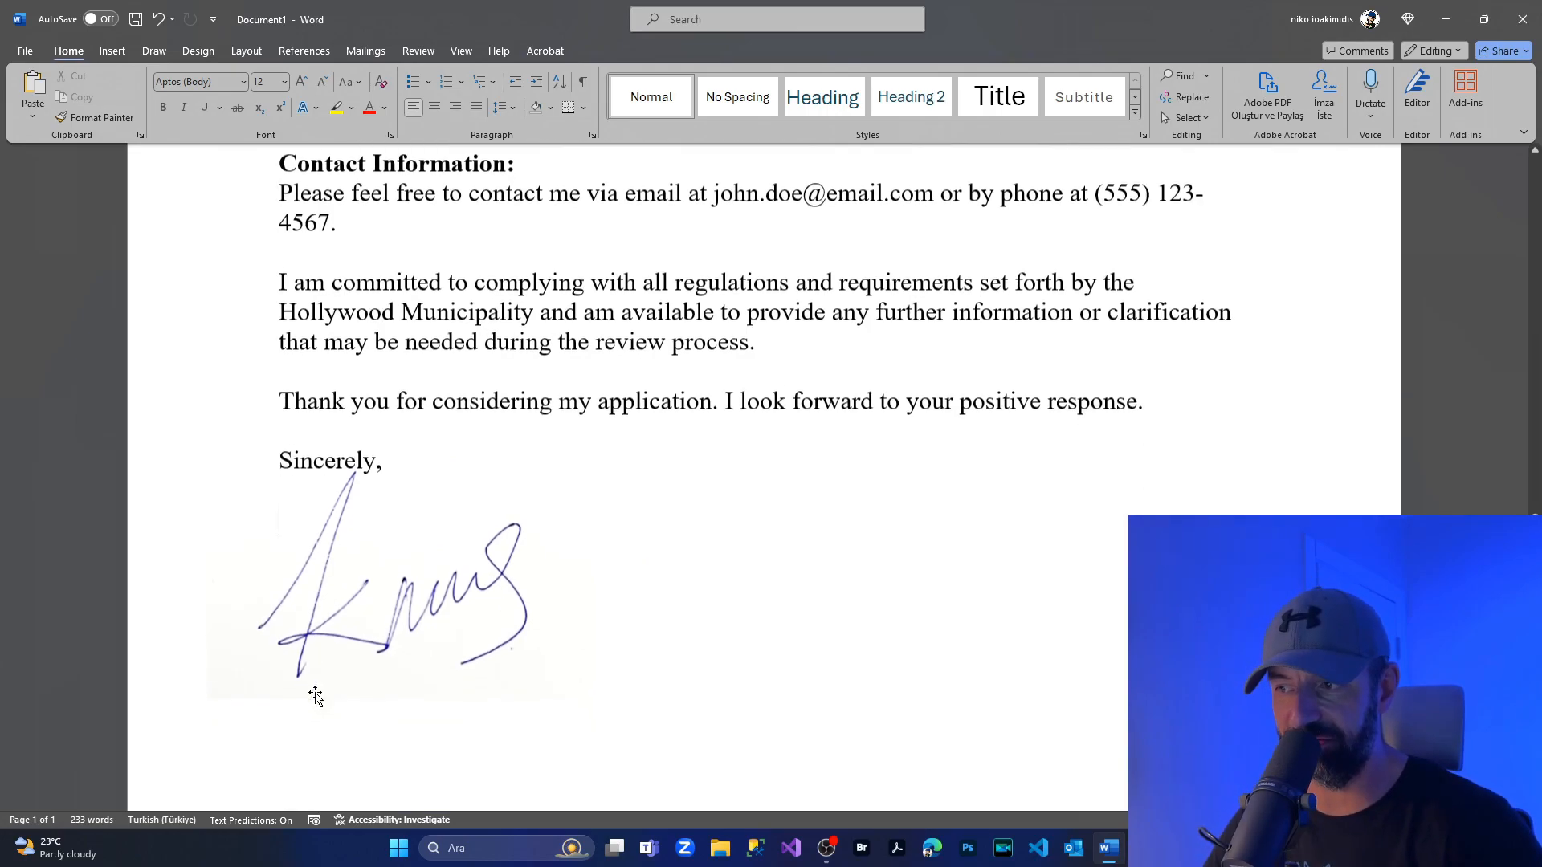
Fine-tune the signature picture's corrections to 46% brightness and 17% contrast so its background blends into the page.
click(367, 602)
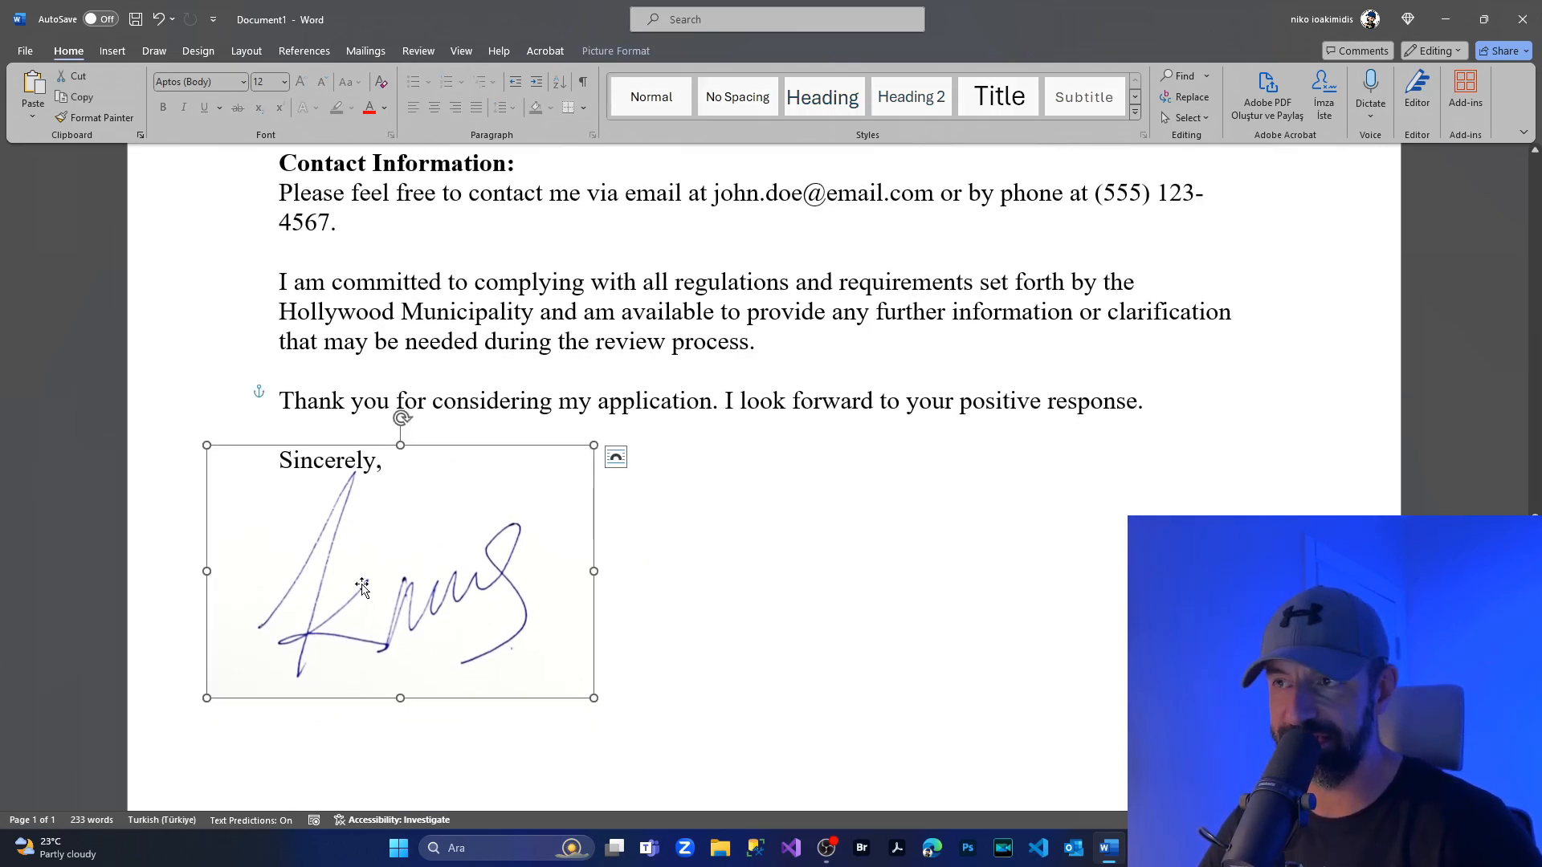
click(606, 51)
click(109, 107)
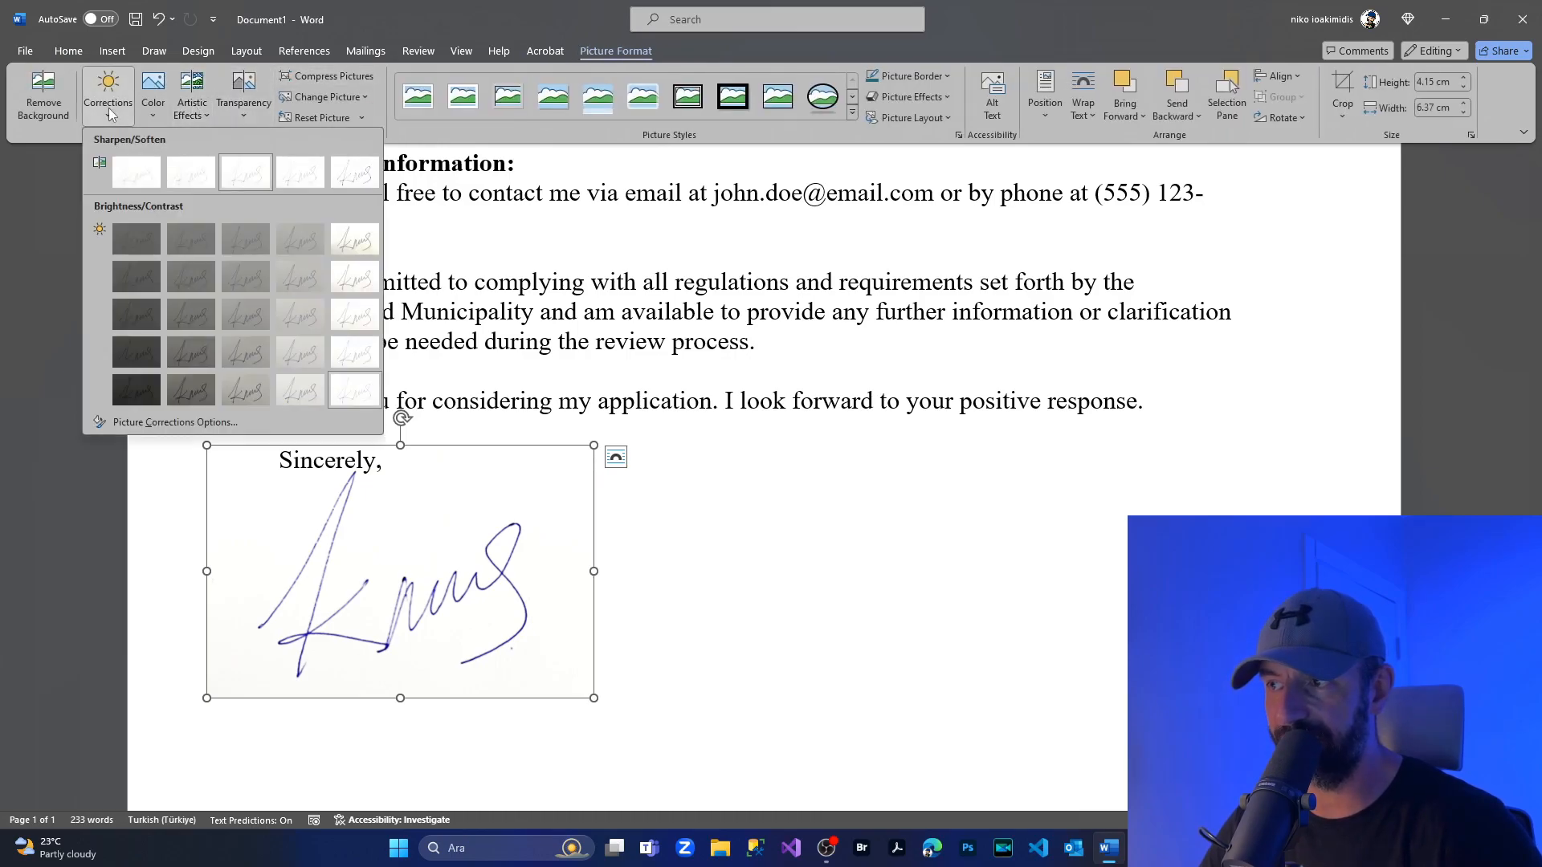
click(144, 425)
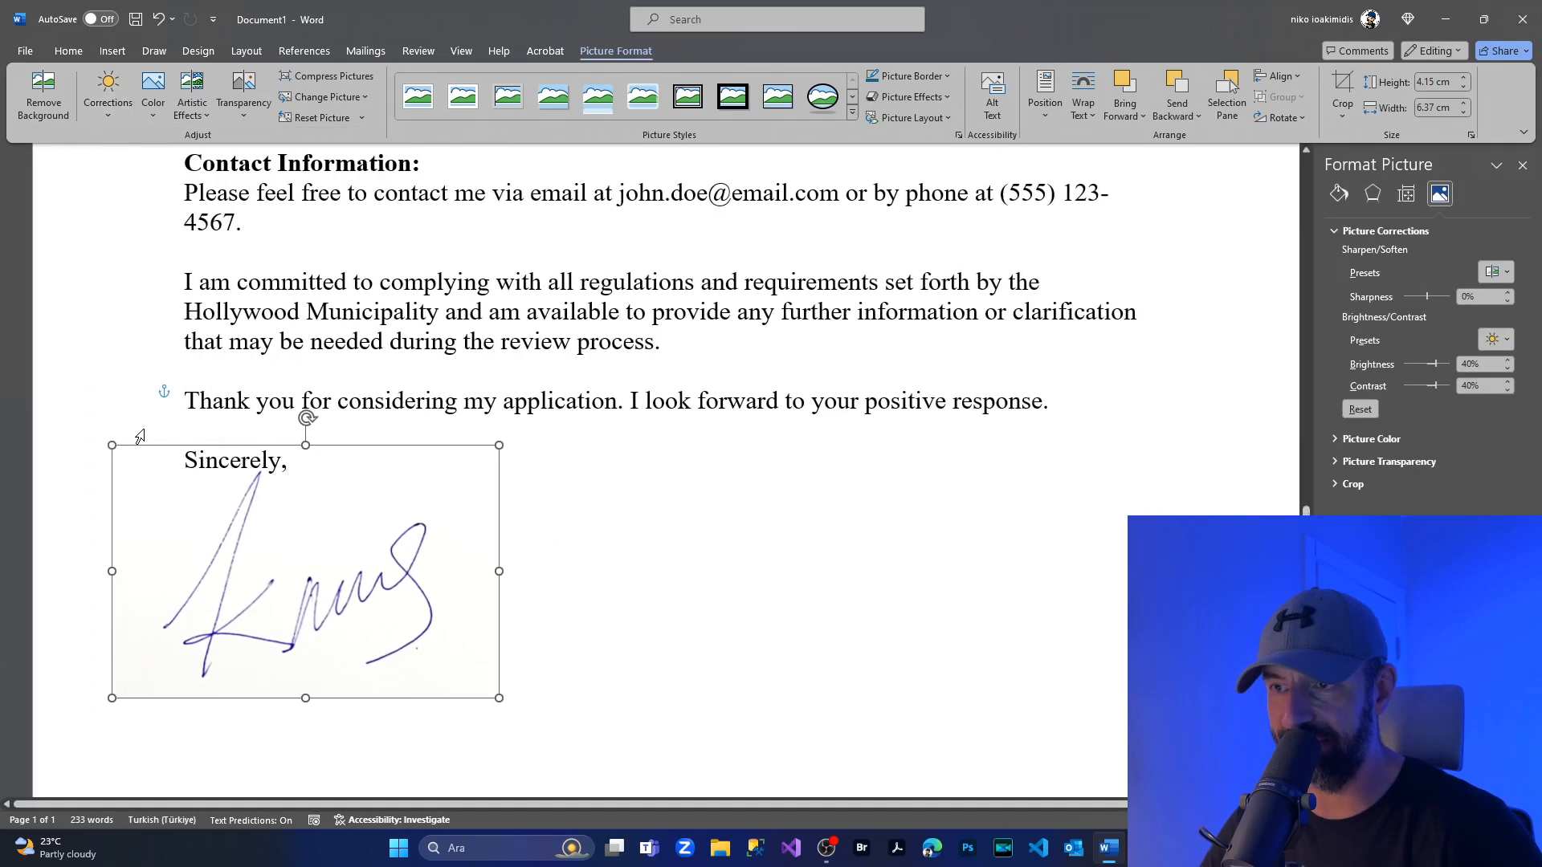
drag(1436, 366, 1437, 368)
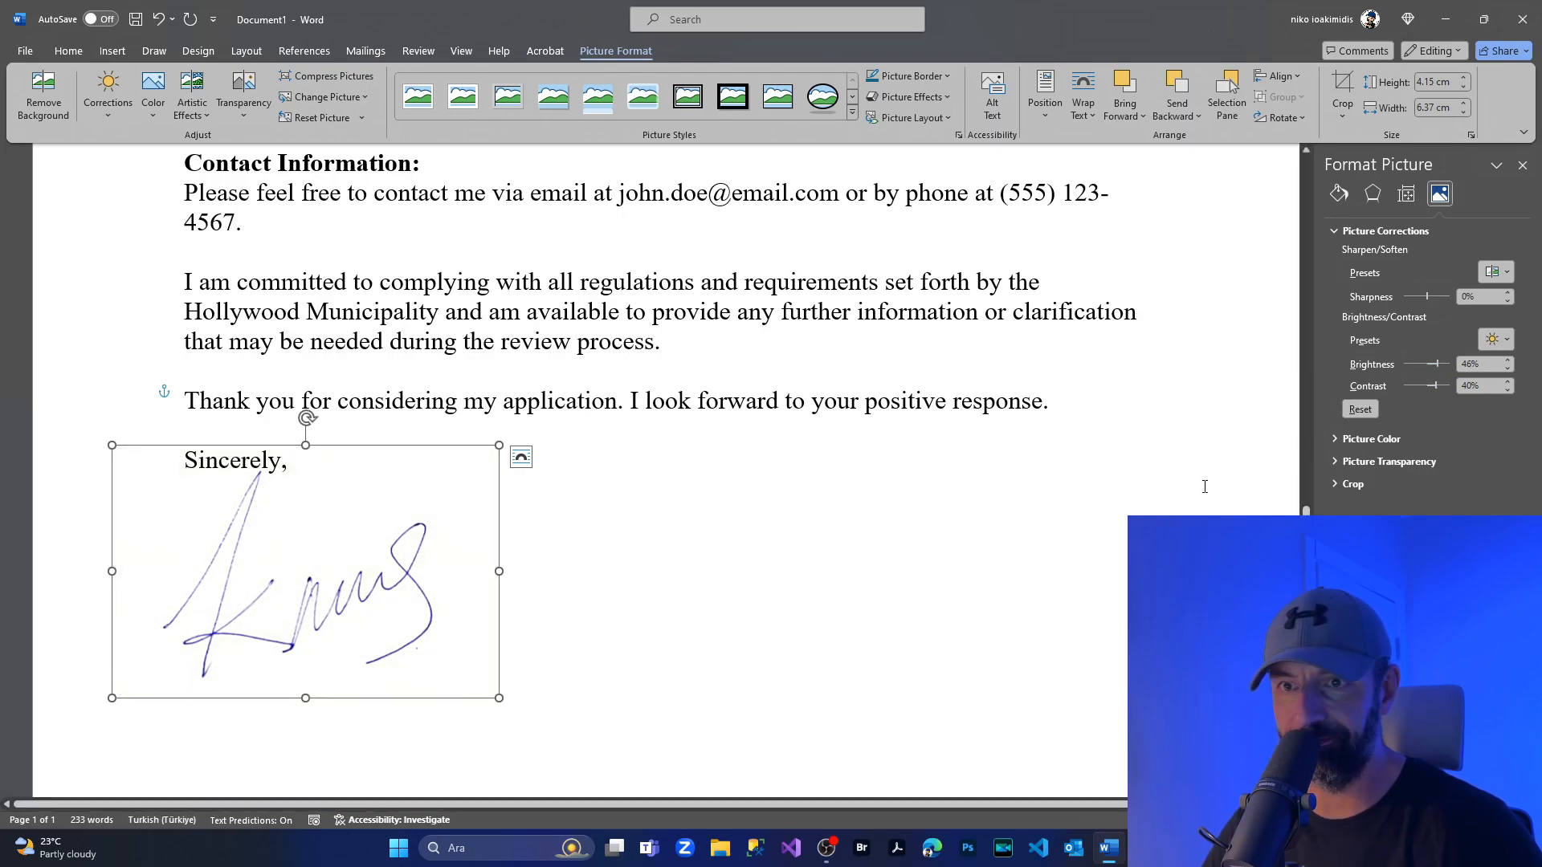
drag(1432, 390, 1431, 384)
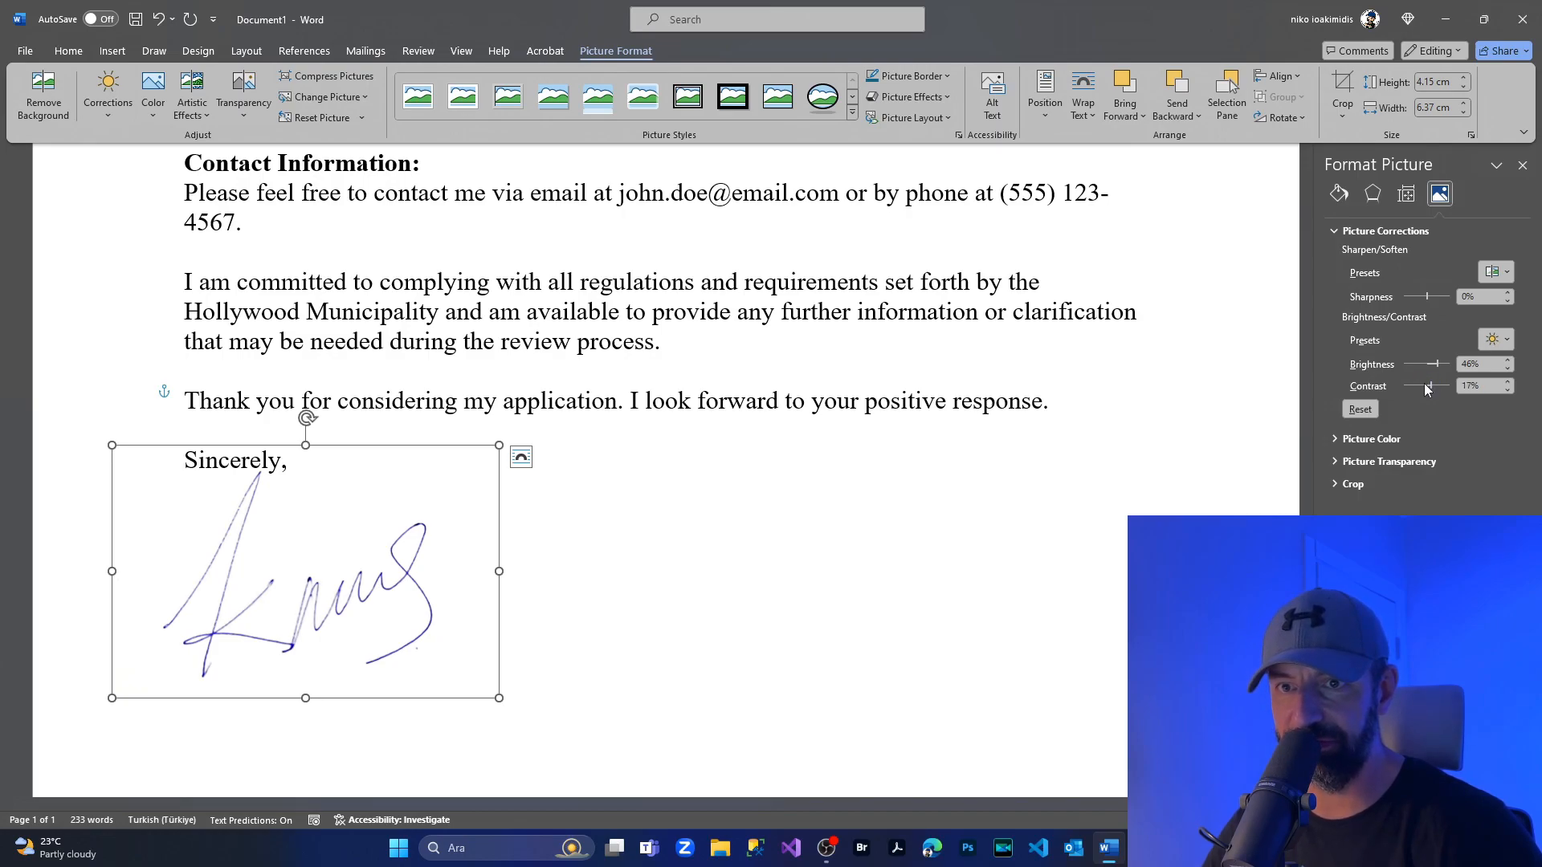
click(768, 549)
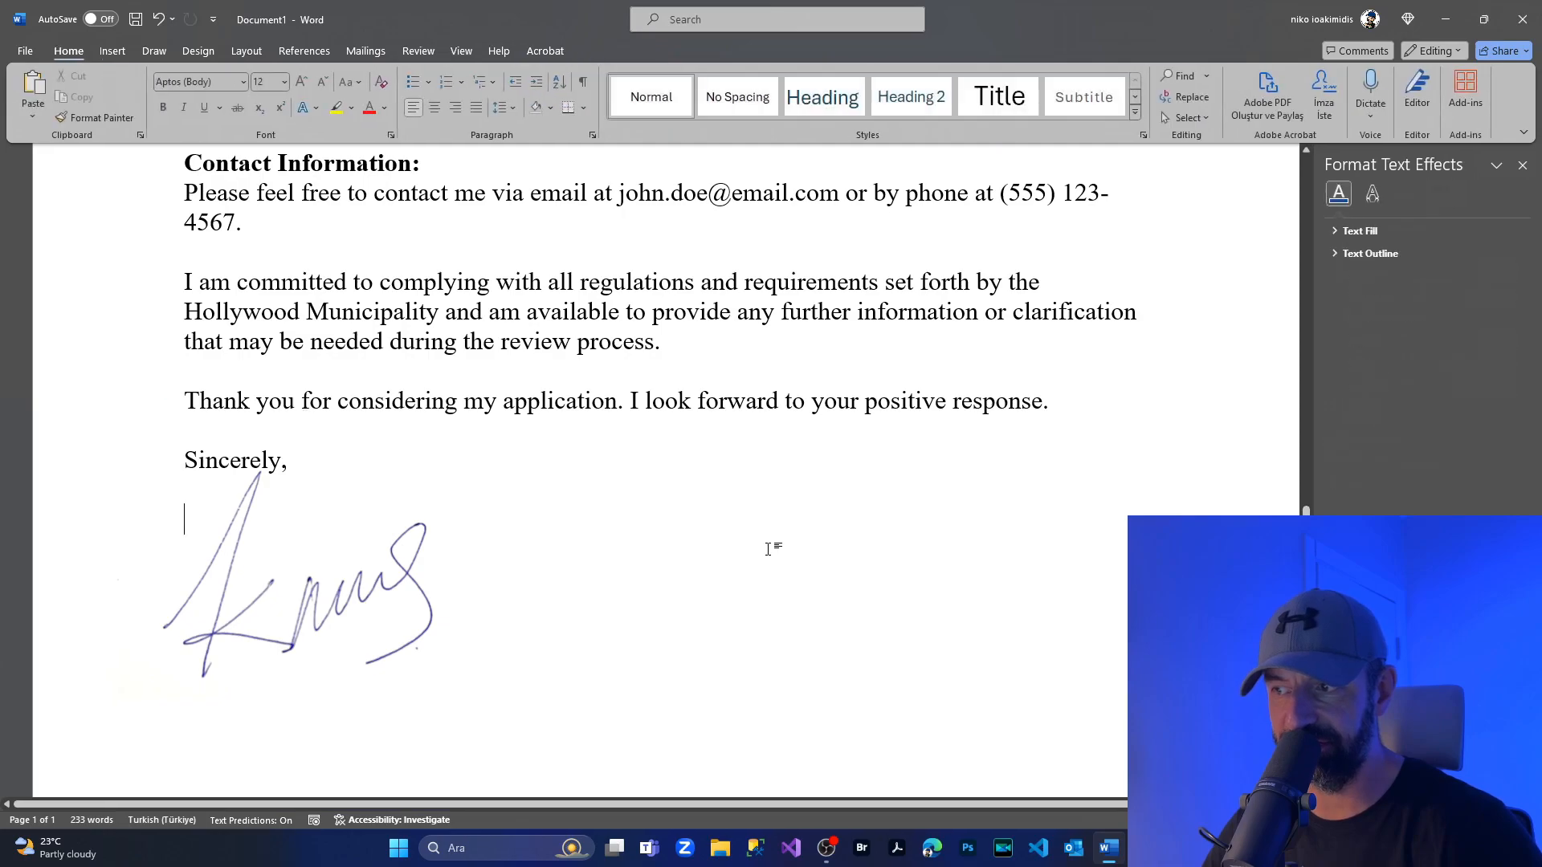
Insert two blank lines above "Sincerely," and reposition the signature picture so its strokes overlap that word.
drag(390, 575, 388, 498)
click(213, 404)
click(179, 462)
click(190, 473)
key(Return)
key(Return)
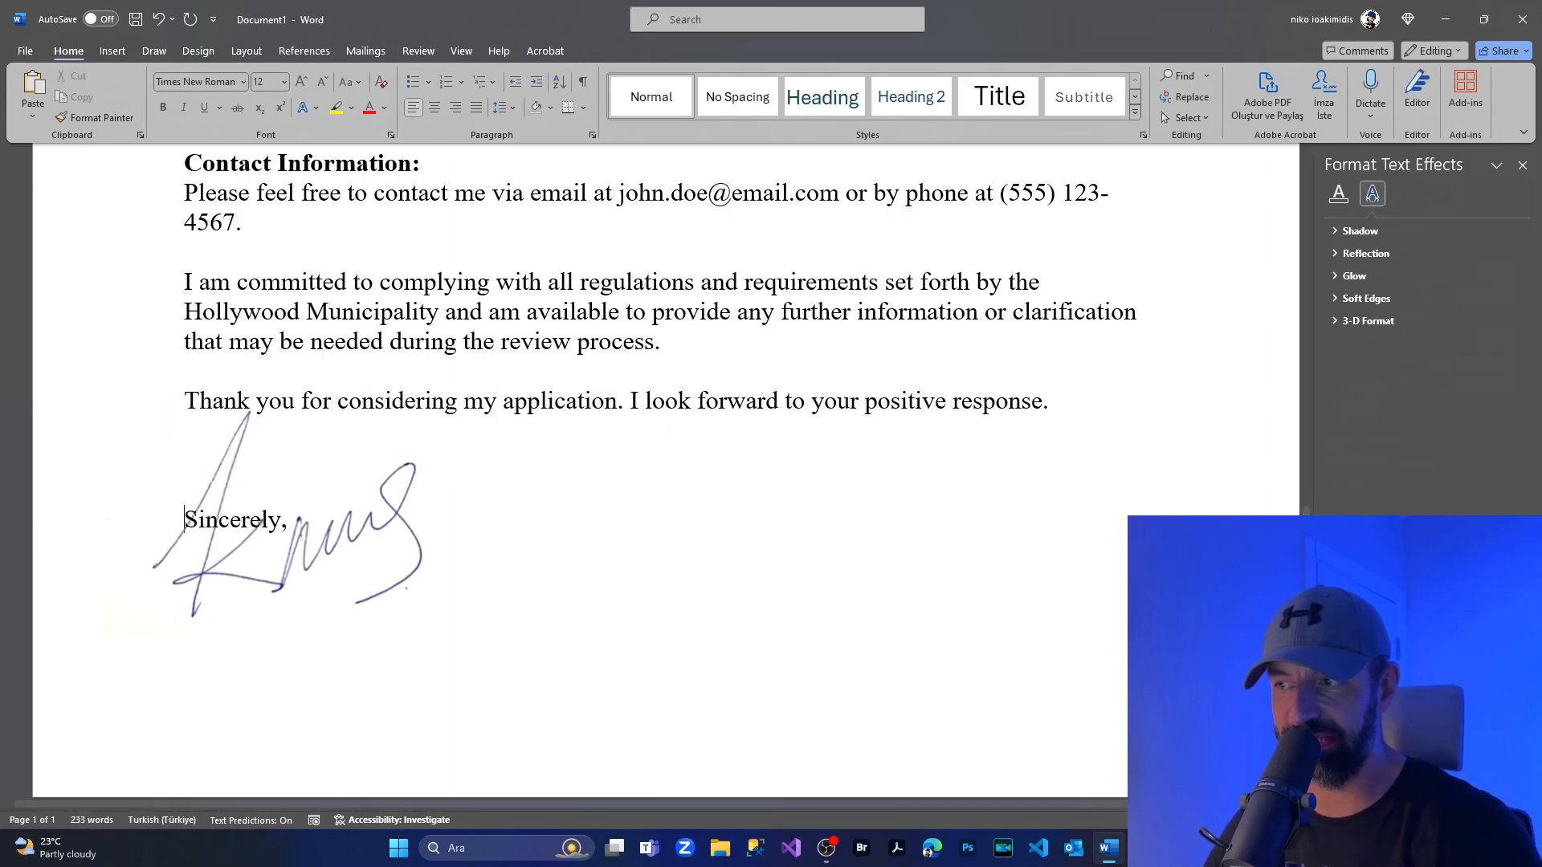
mouse_move(315, 549)
mouse_down()
mouse_move(306, 598)
mouse_move(332, 496)
mouse_move(301, 437)
mouse_move(322, 608)
mouse_up()
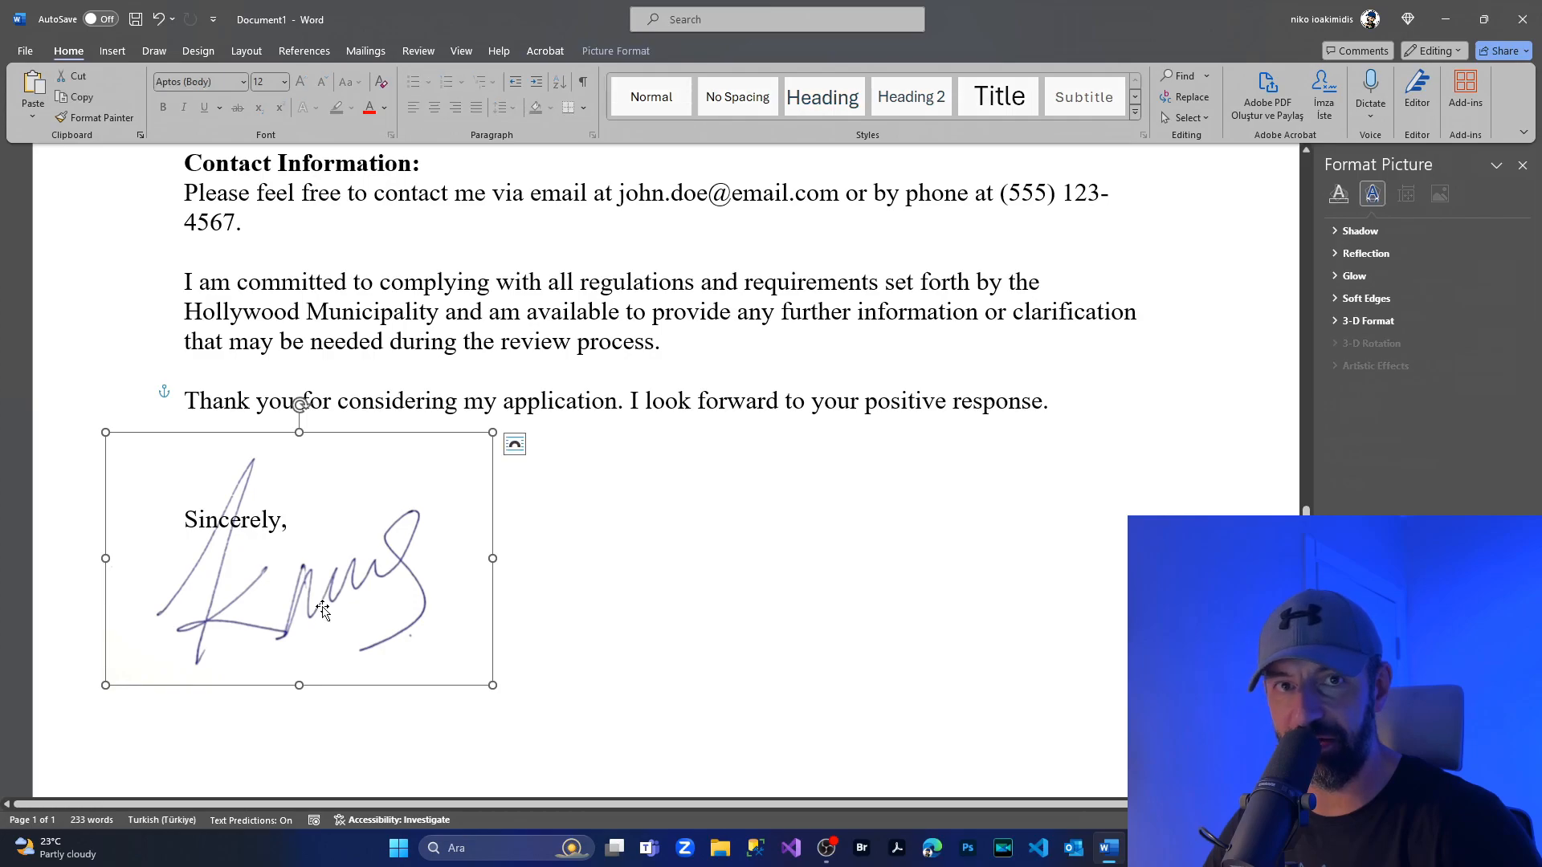
scroll(1005, 566, down, 4)
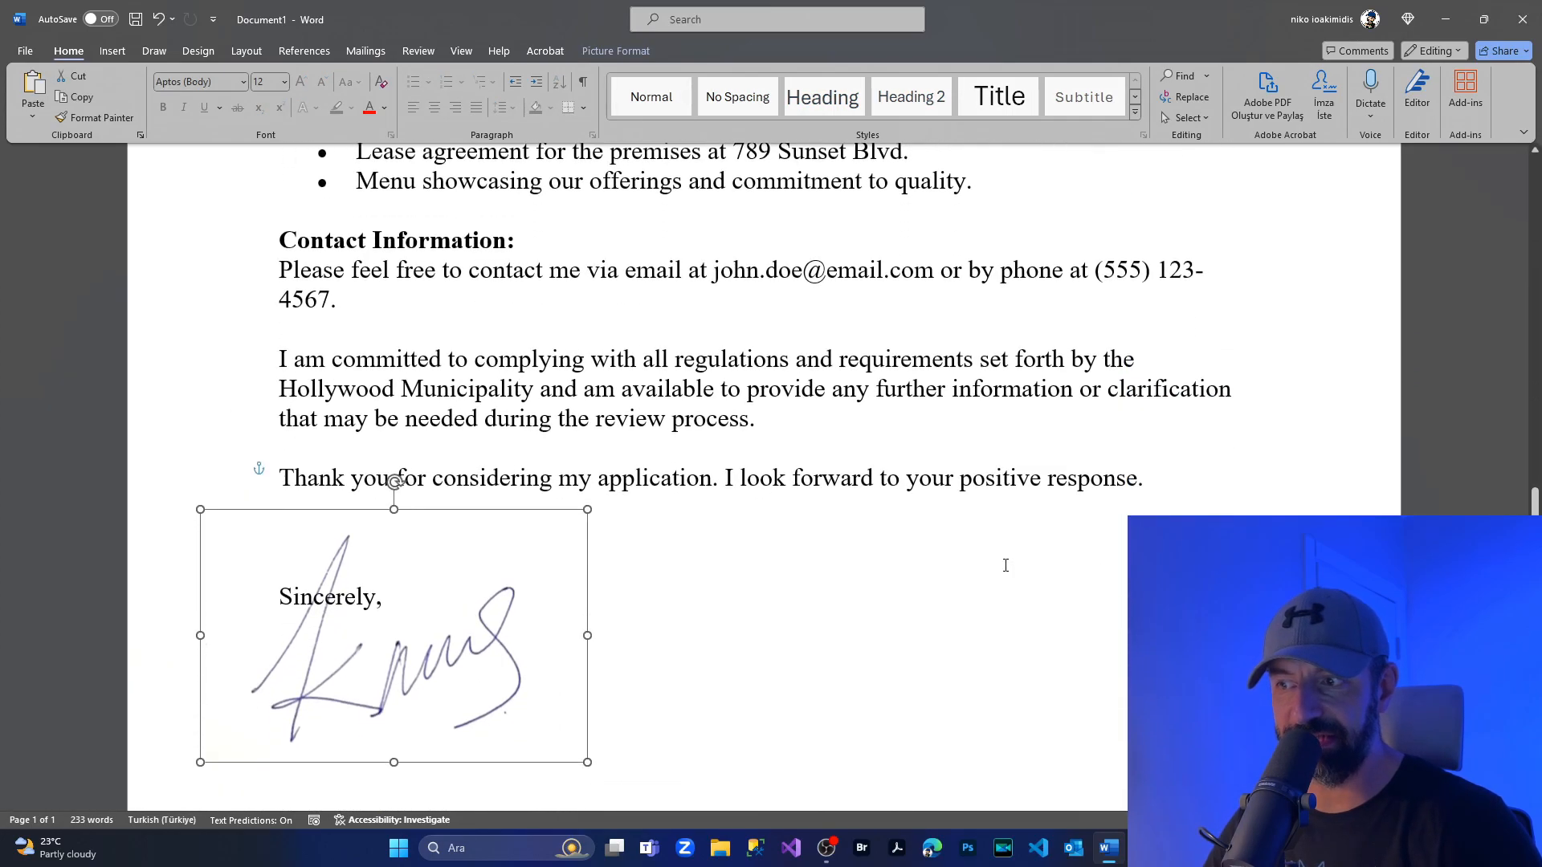